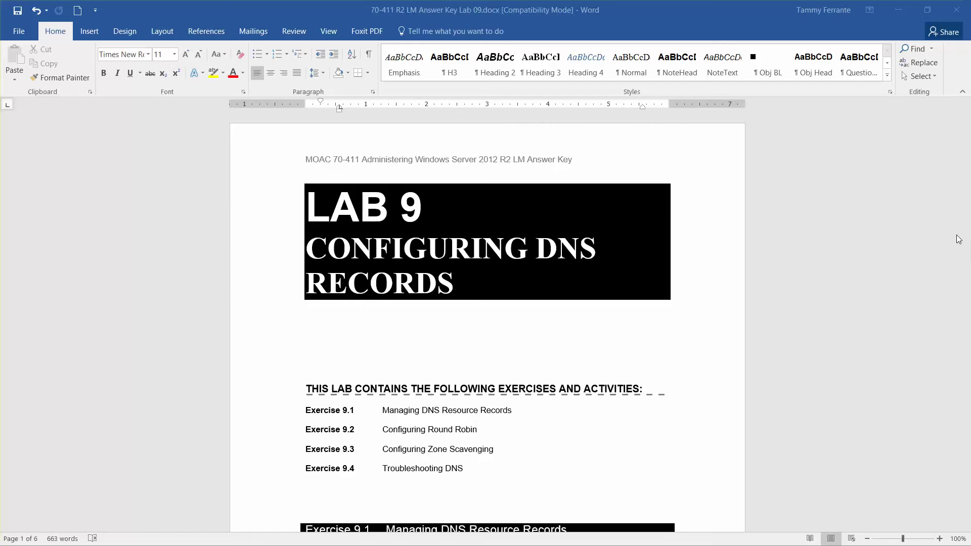
# Read the Lab 9 exercise list and the Exercise 9.1 overview in the lab document
pyautogui.click(947, 291)
pyautogui.scroll(-3, 947, 291)
pyautogui.scroll(-1, 948, 291)
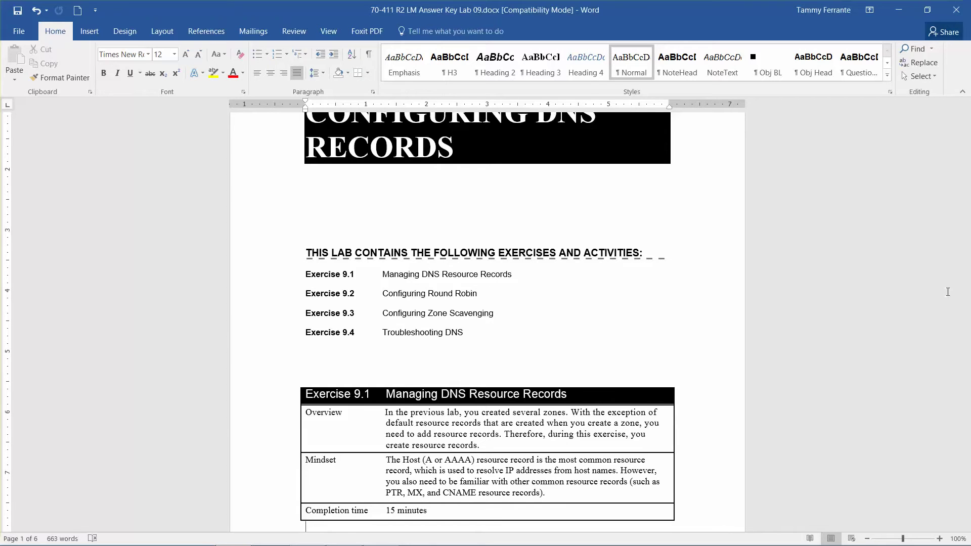
pyautogui.press('Down')
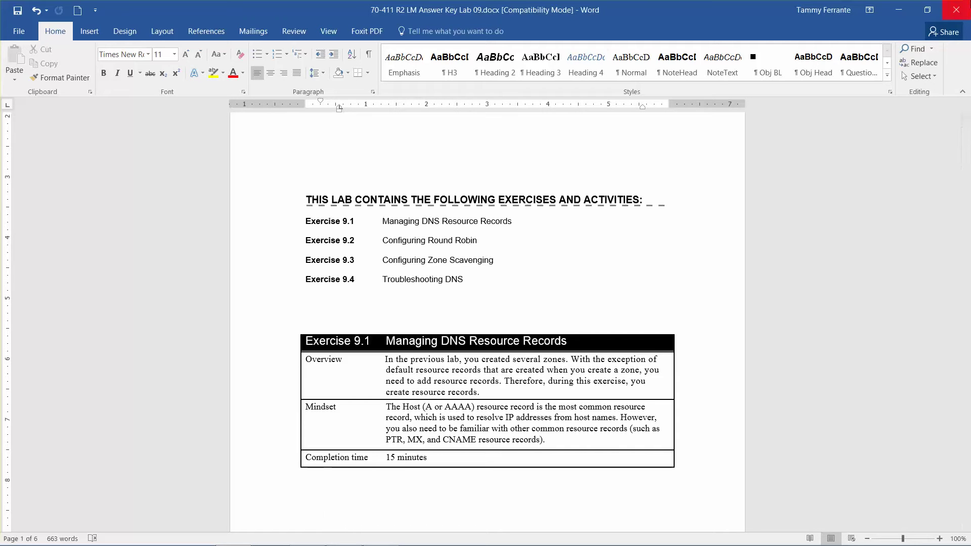
# Switch to the RWDC01 virtual machine and sign in as CONTOSO\administrator with the account password
pyautogui.click(903, 7)
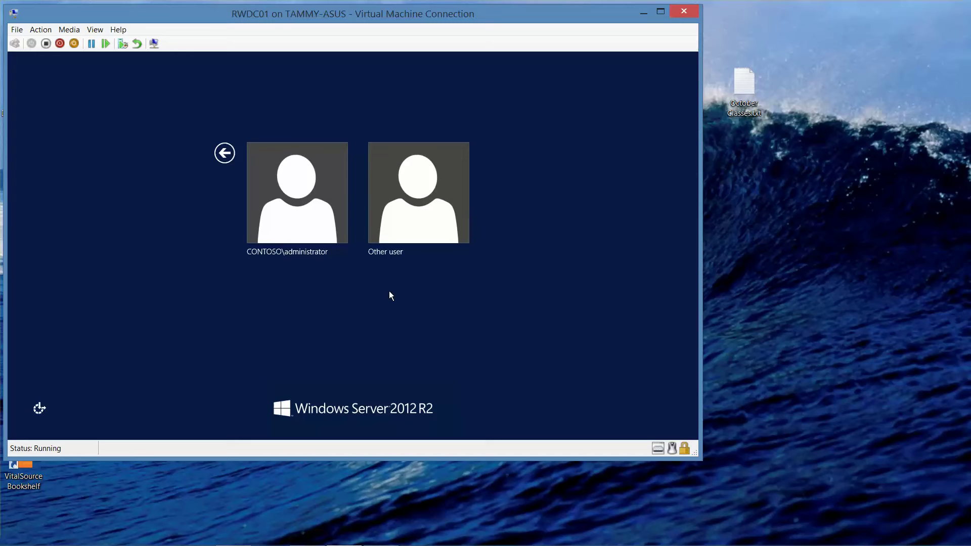
pyautogui.click(302, 214)
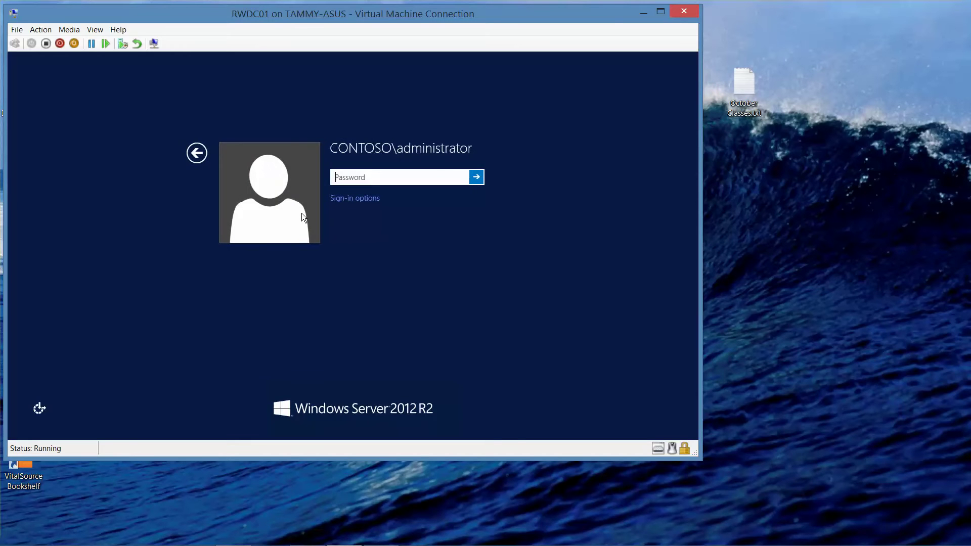
pyautogui.write('••••••••')
pyautogui.click(459, 180)
pyautogui.click(476, 180)
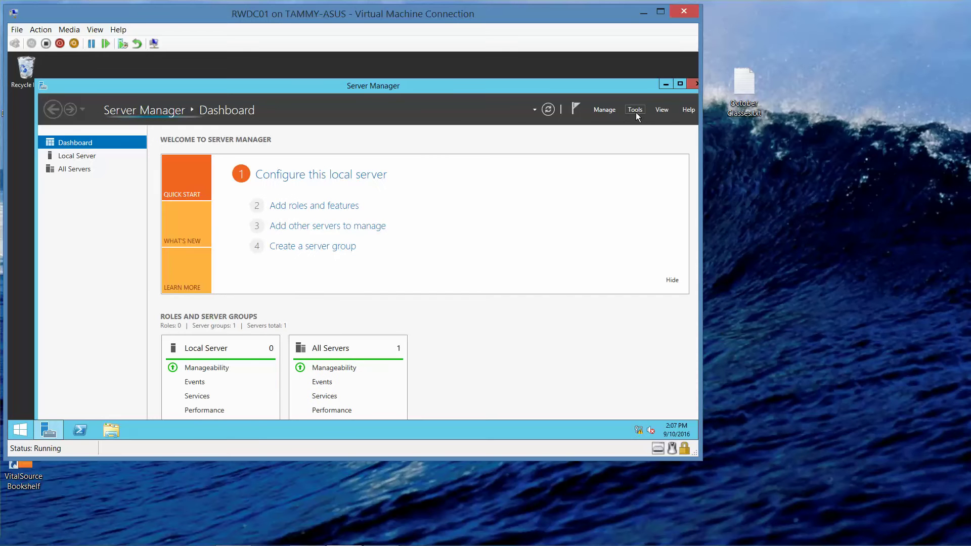
# Open DNS Manager from Server Manager and expand the Forward Lookup Zones of RWDC01
pyautogui.click(636, 112)
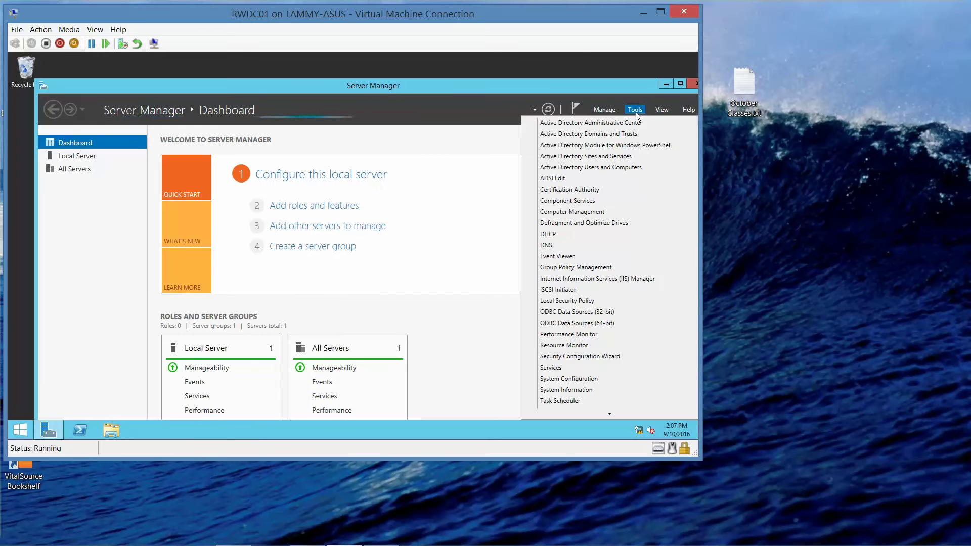
pyautogui.click(548, 244)
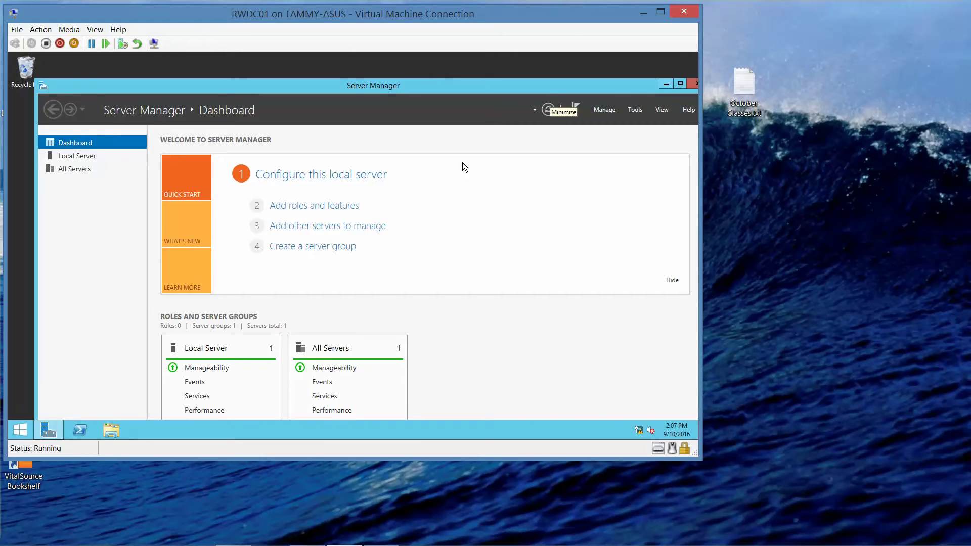
pyautogui.press('super+d')
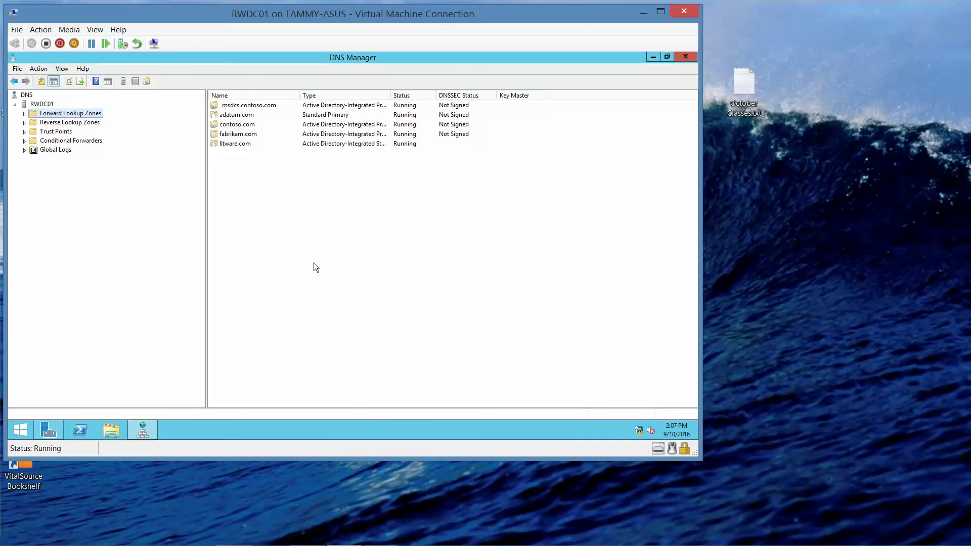
pyautogui.click(24, 114)
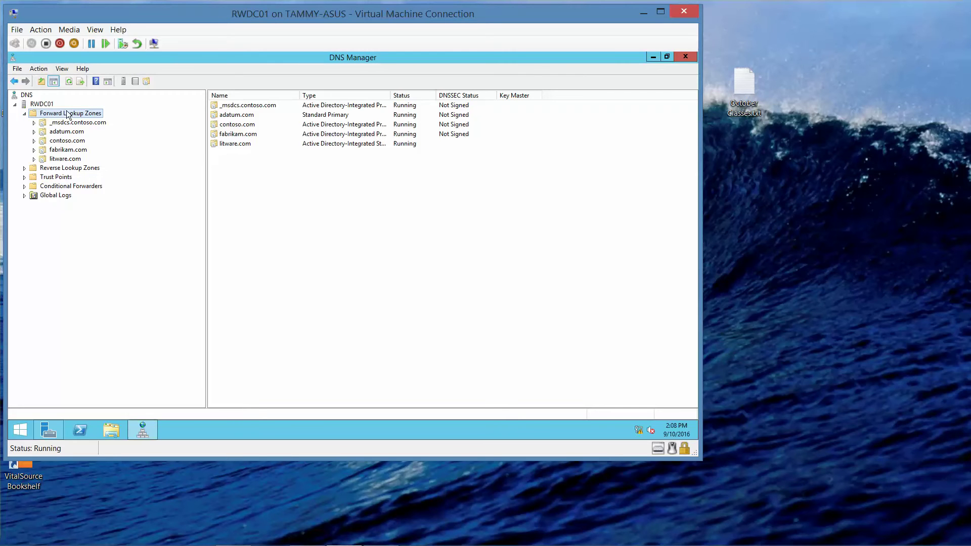
# Read Question 1 about forward lookup zone records in the Word lab document and return to the RWDC01 virtual machine
pyautogui.moveTo(215, 543)
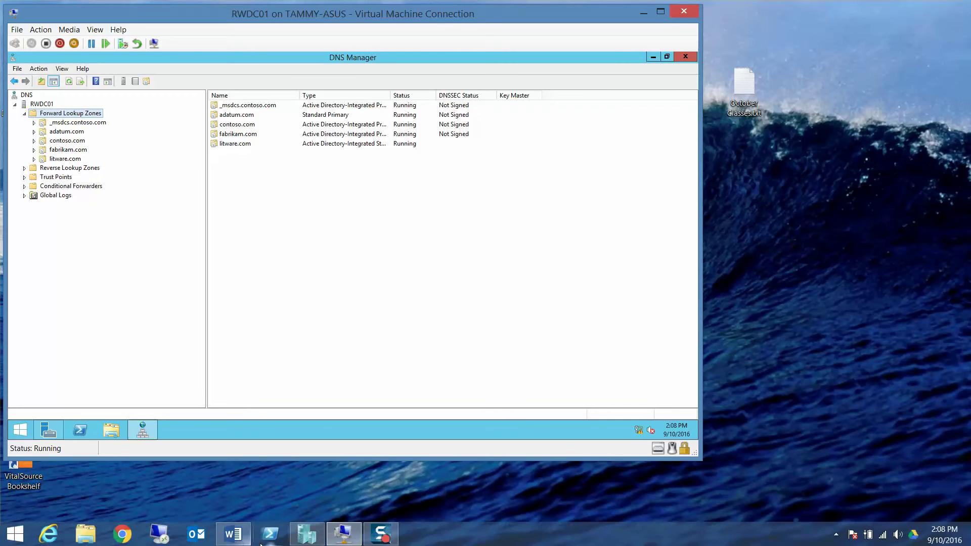
pyautogui.click(233, 534)
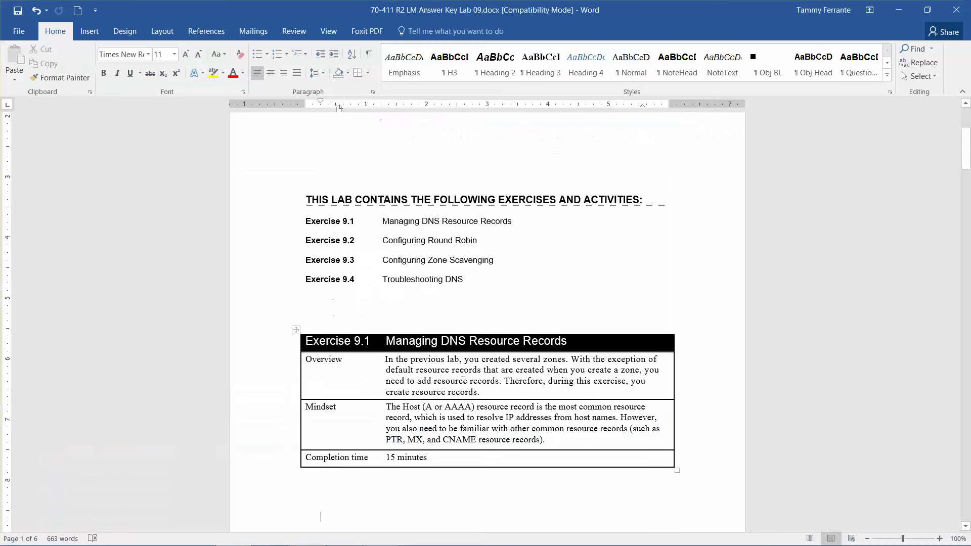
pyautogui.scroll(-3, 463, 374)
pyautogui.scroll(-2, 463, 373)
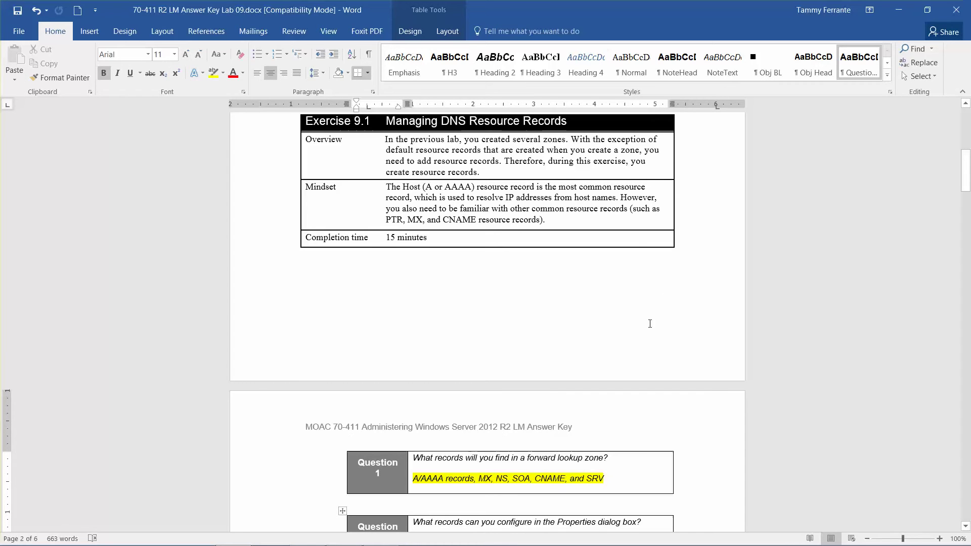
pyautogui.click(898, 10)
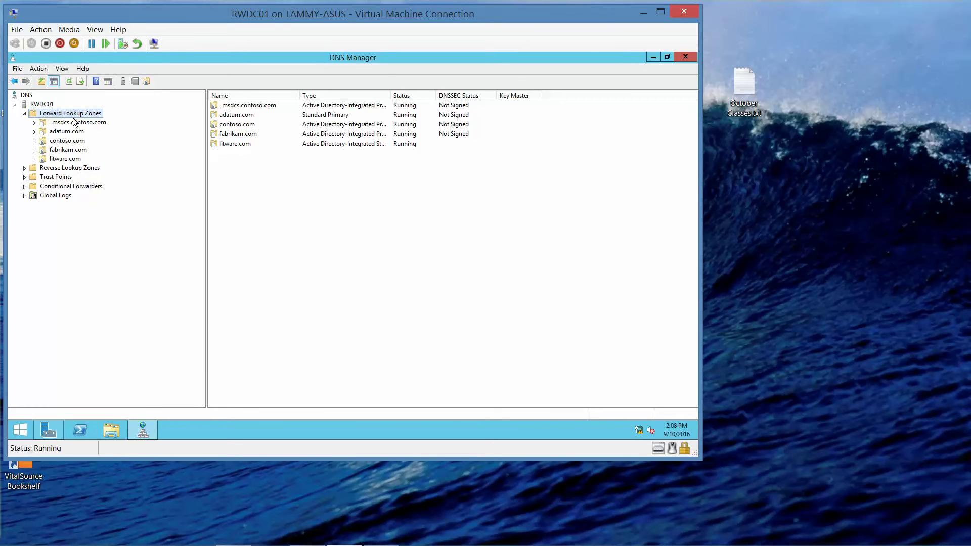
# Examine the adatum.com zone's properties, including its Start of Authority, Zone Transfers, WINS, Name Servers and General settings
pyautogui.click(69, 132)
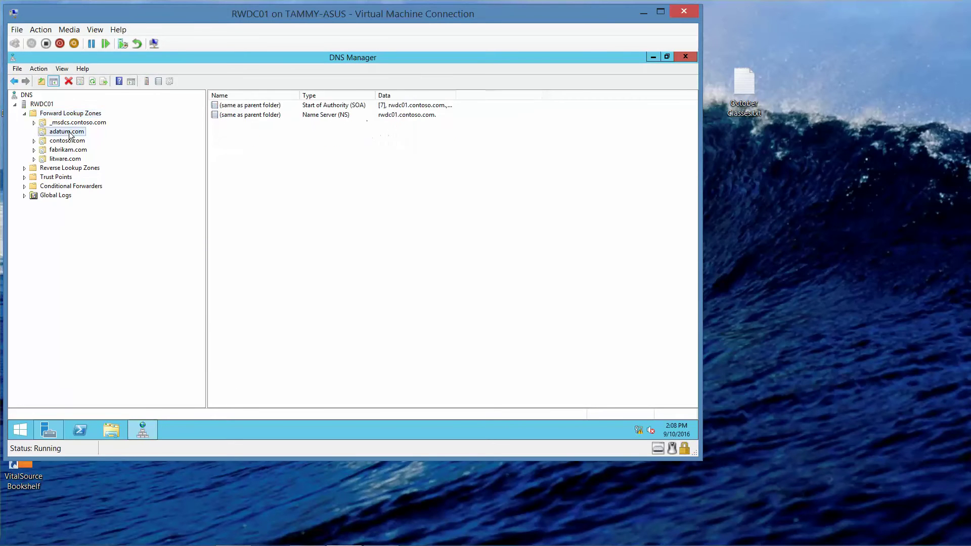
pyautogui.rightClick(69, 132)
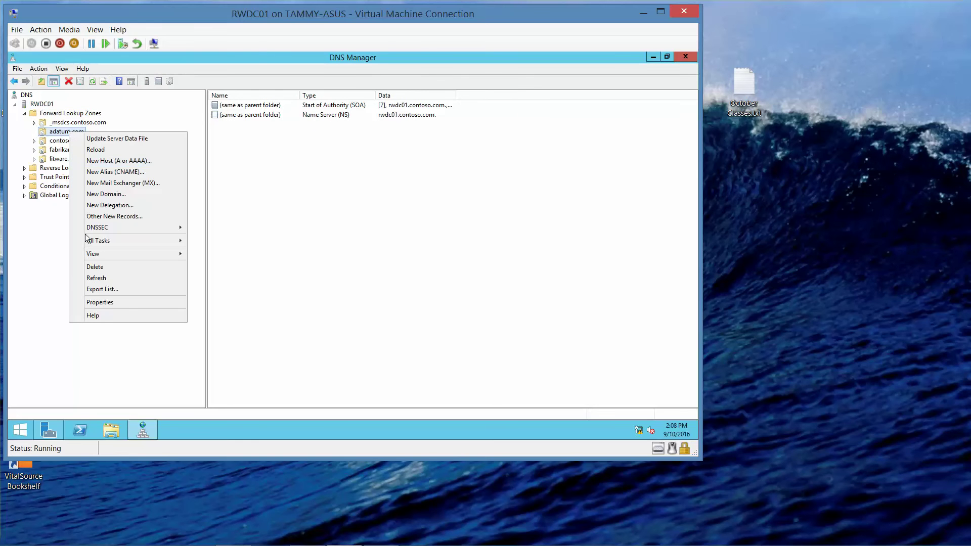
pyautogui.click(126, 301)
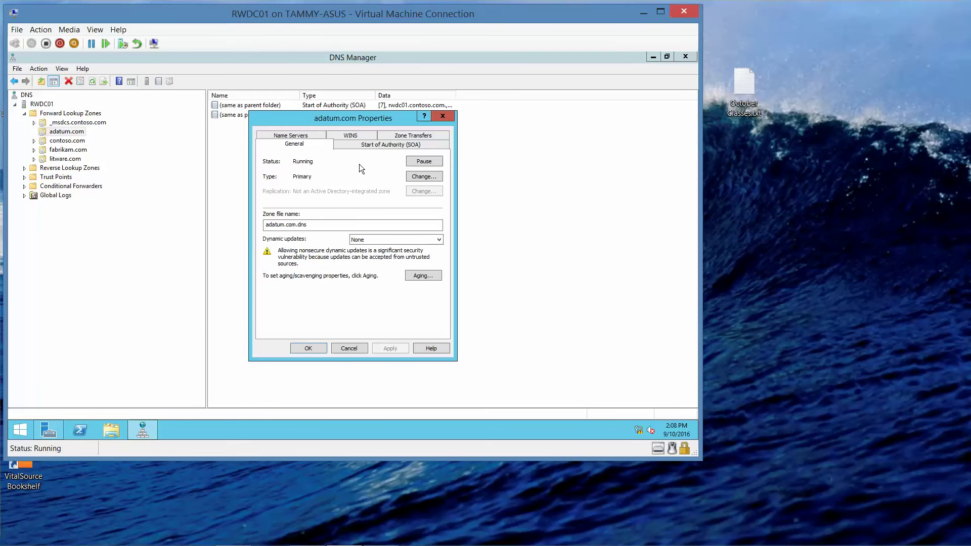
pyautogui.click(351, 144)
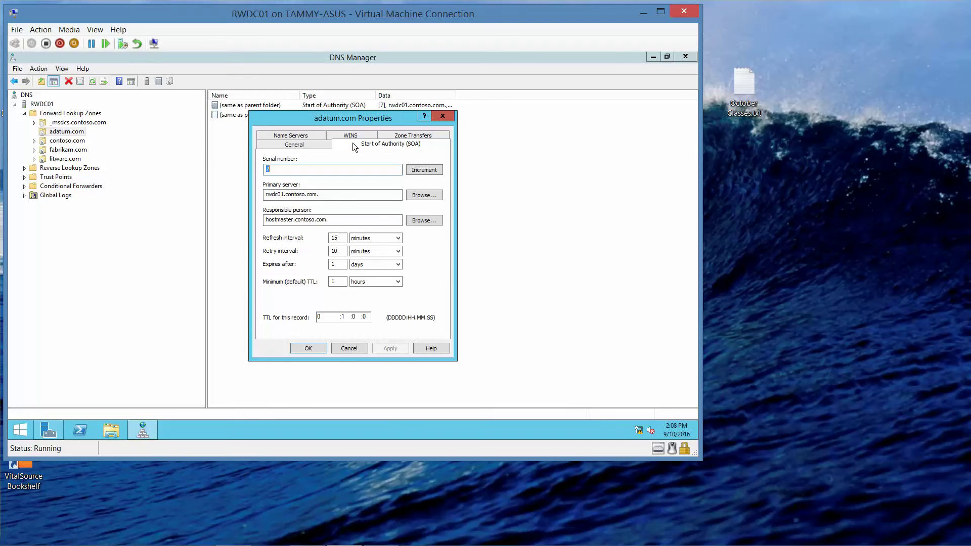
pyautogui.click(404, 136)
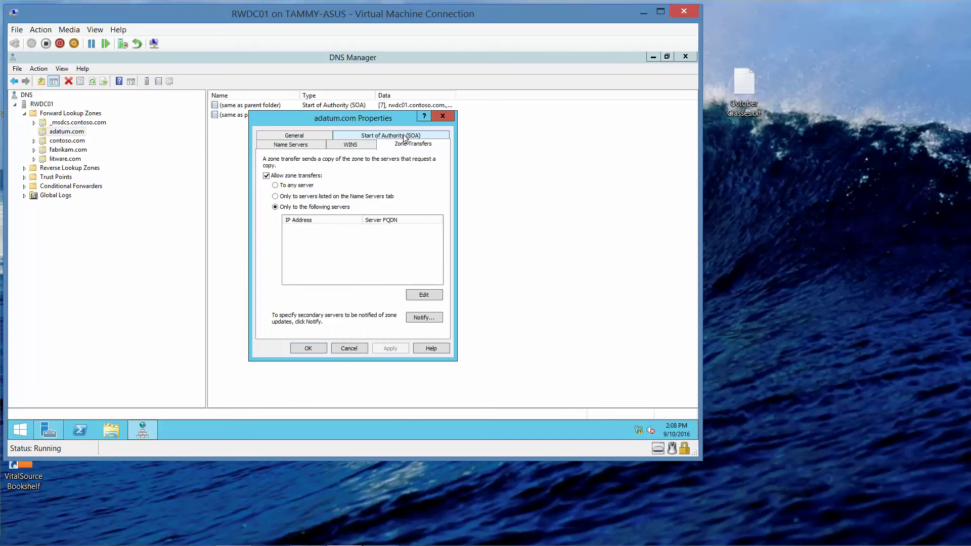
pyautogui.click(346, 146)
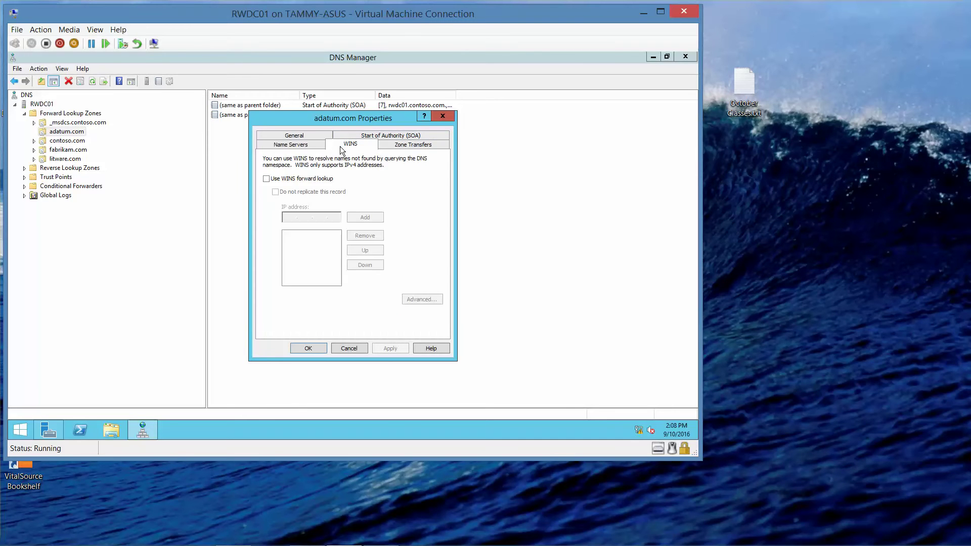
pyautogui.click(293, 144)
pyautogui.click(289, 135)
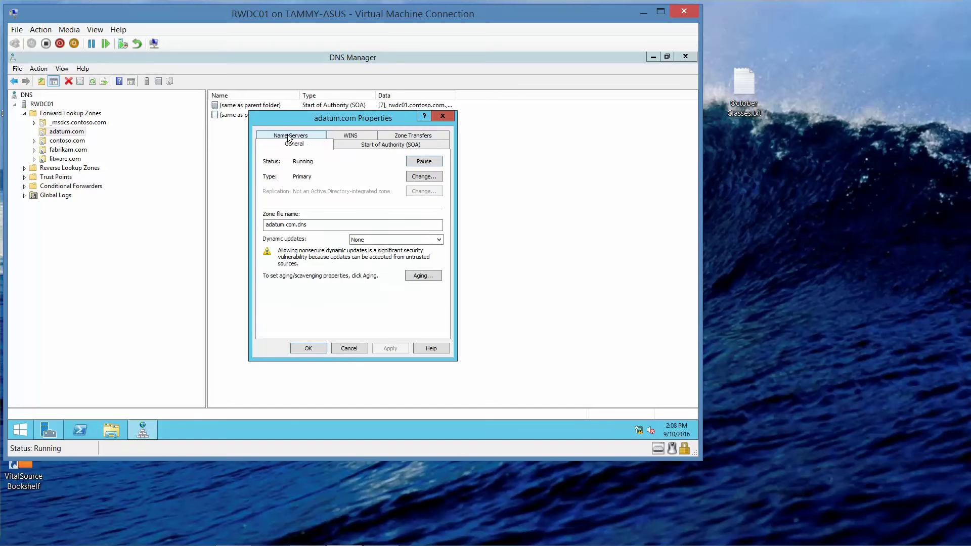
# Check Question 2 about configurable records in the Word lab document, return to RWDC01 and close the adatum.com properties
pyautogui.click(243, 540)
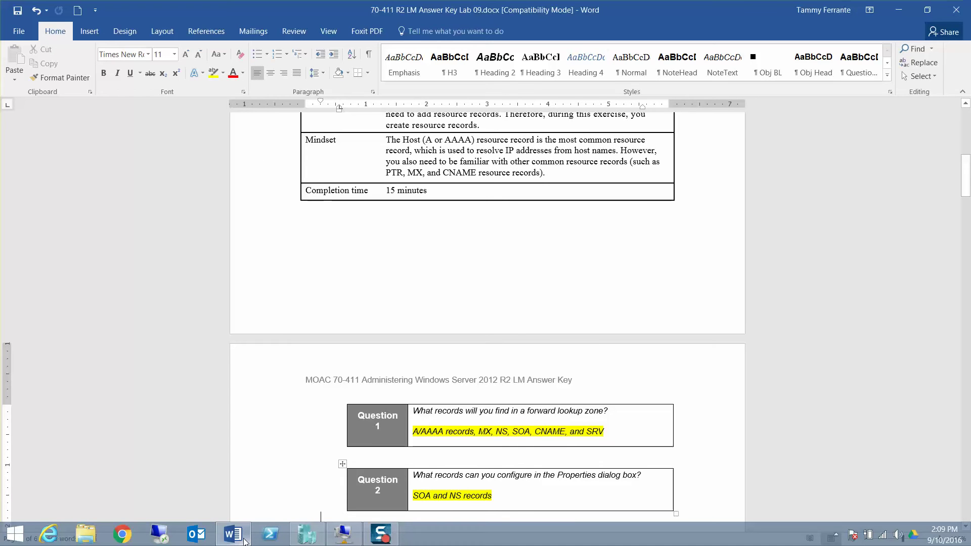
pyautogui.click(234, 535)
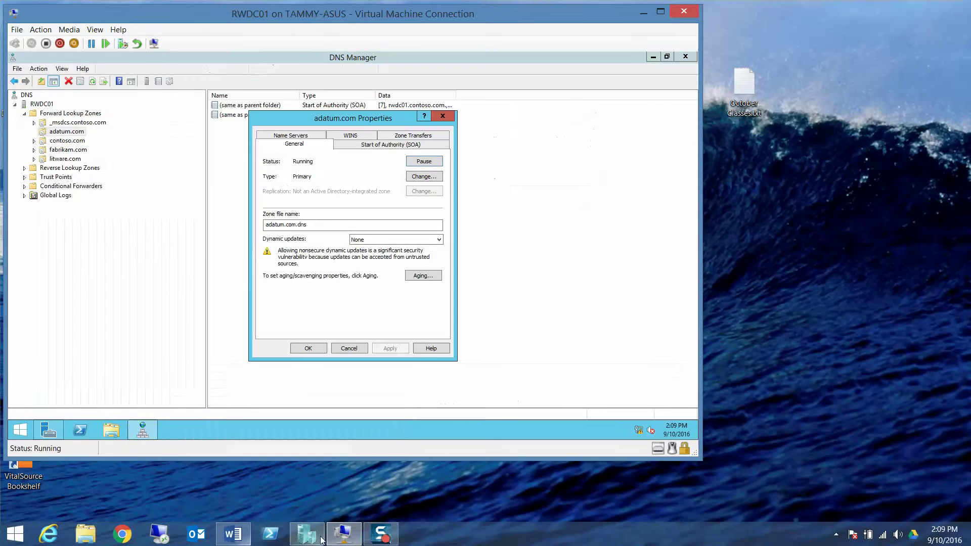
pyautogui.click(311, 345)
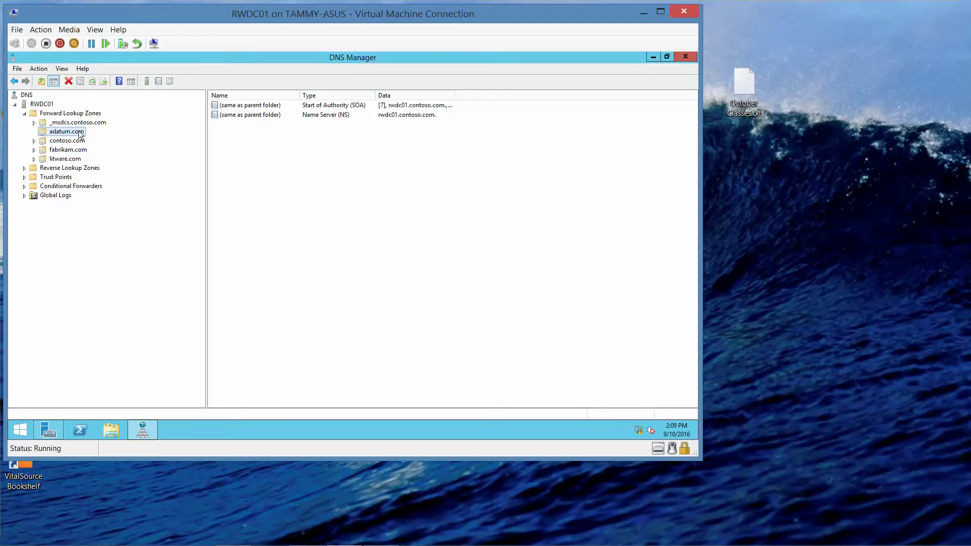
# Reopen the adatum.com zone properties and view the Start of Authority (SOA) settings
pyautogui.rightClick(79, 132)
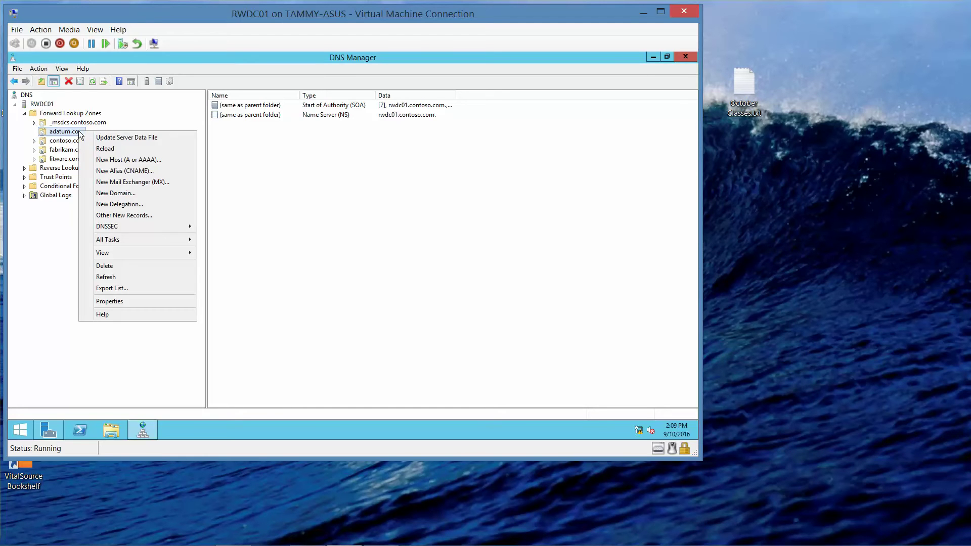
pyautogui.click(126, 301)
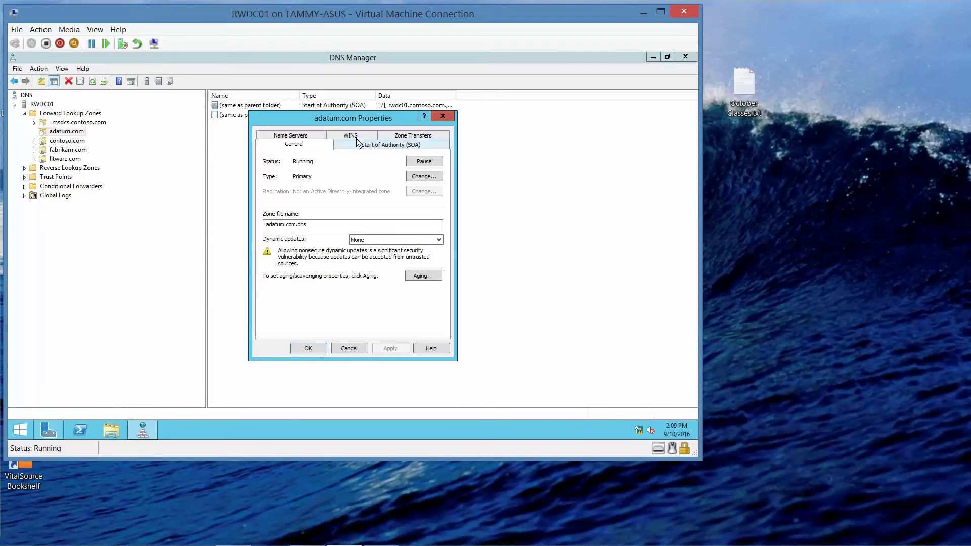
pyautogui.click(395, 144)
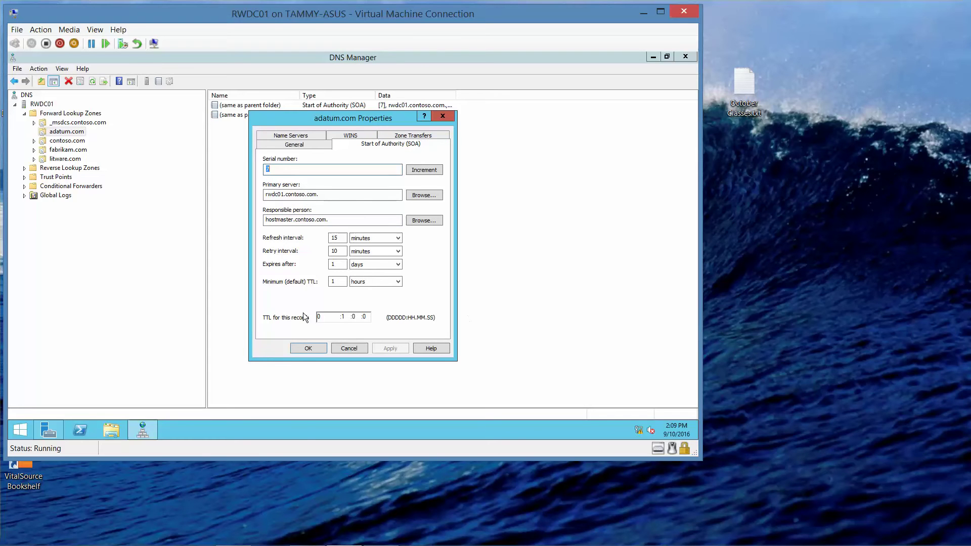
# Check Question 3 about the default minimum TTL in the Word lab document, return to RWDC01 and close the adatum.com properties
pyautogui.moveTo(257, 539)
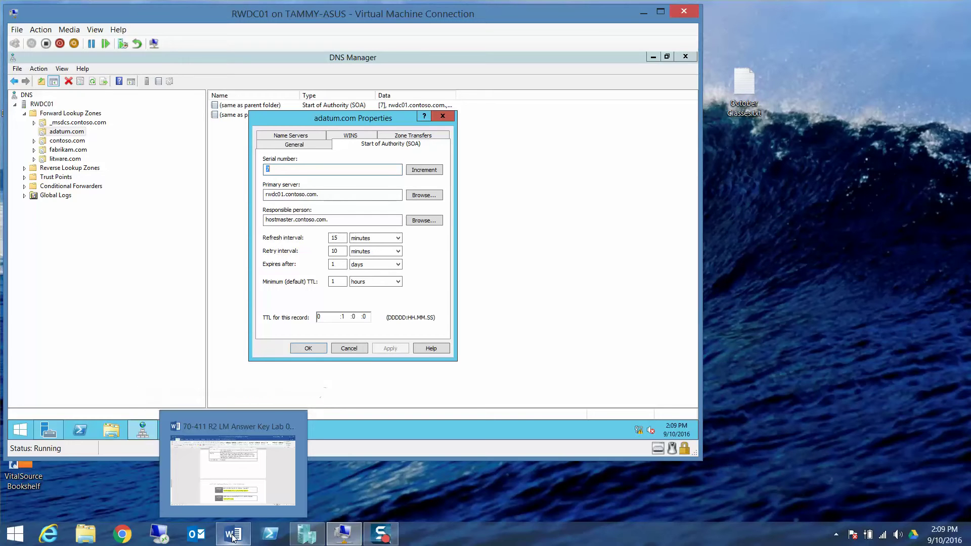
pyautogui.click(233, 537)
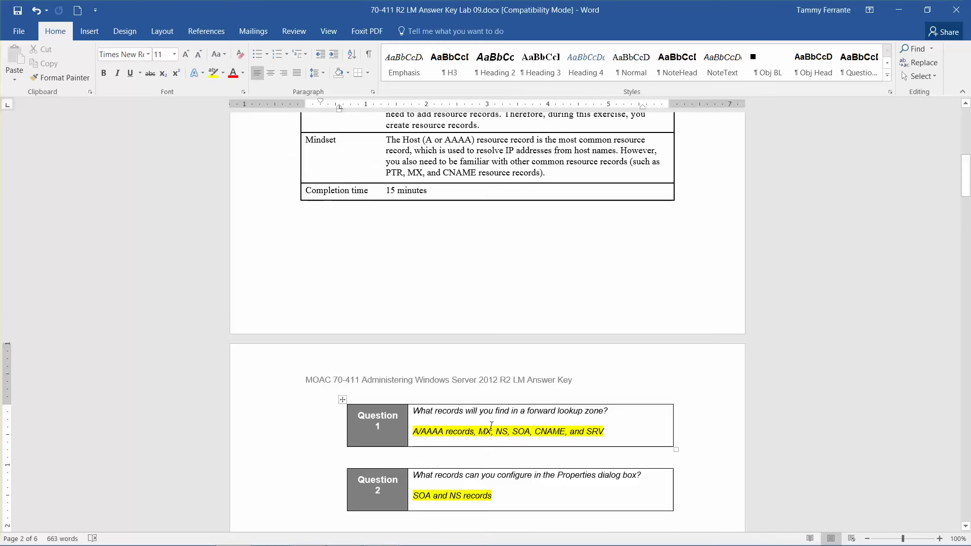
pyautogui.scroll(-3, 491, 426)
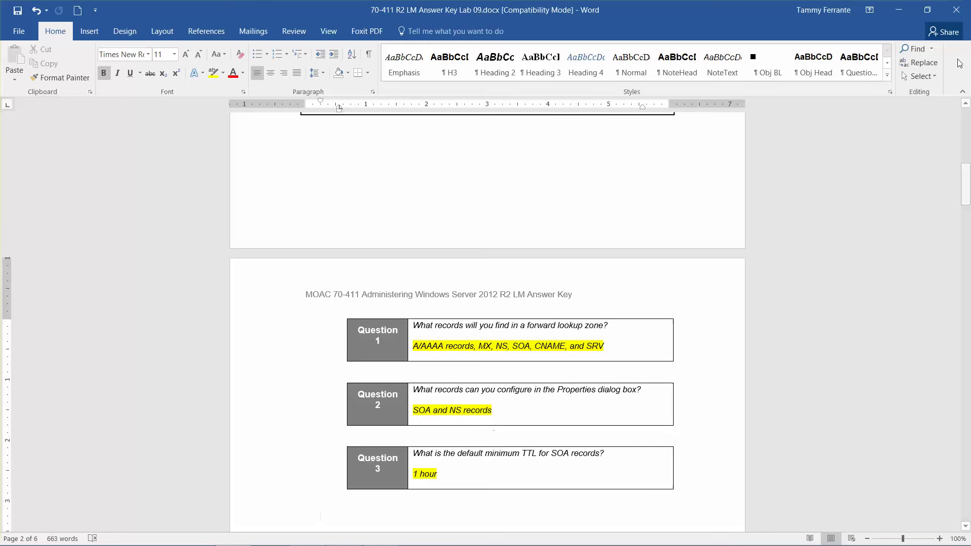
pyautogui.click(902, 10)
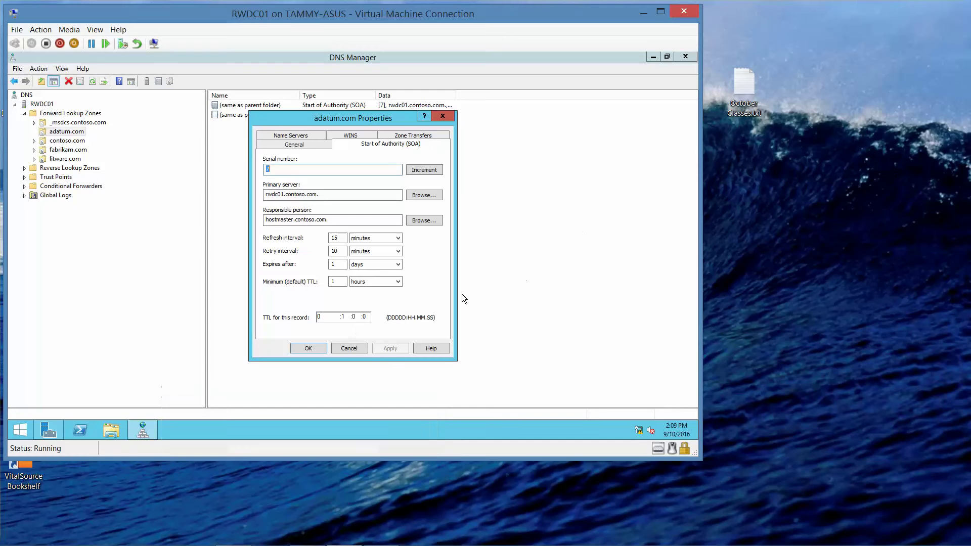
pyautogui.click(306, 346)
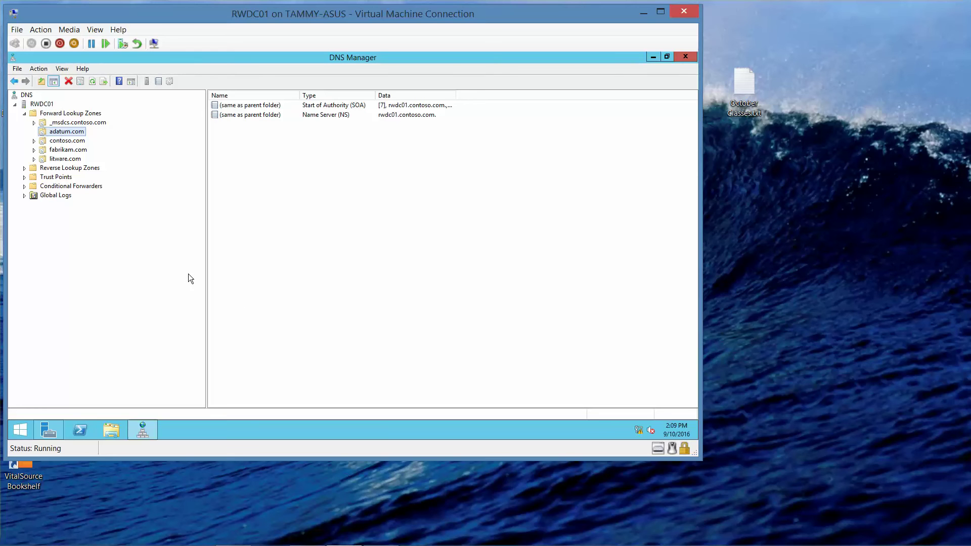
# Create a host (A) record pc1 in the adatum.com zone with IP address 192.168.1.201 and an associated pointer record
pyautogui.rightClick(66, 137)
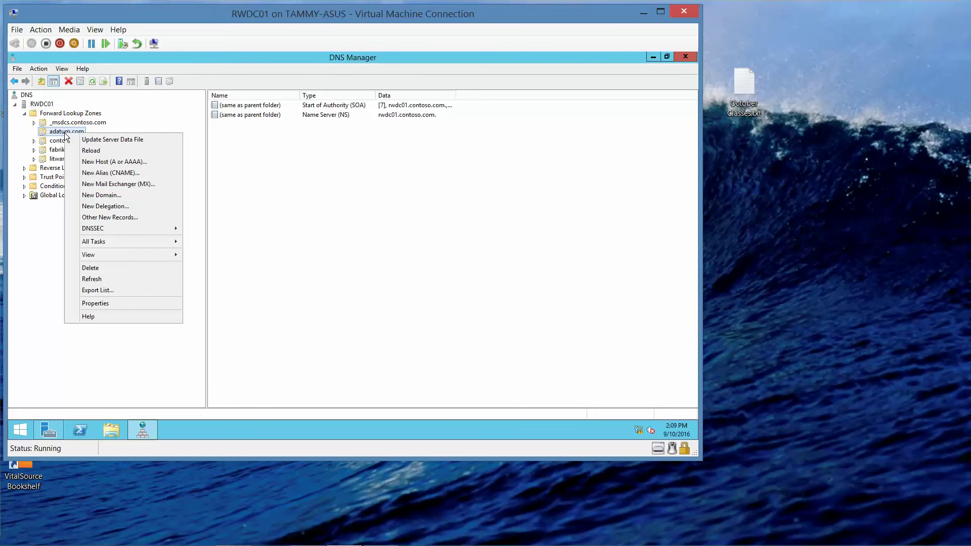
pyautogui.click(112, 163)
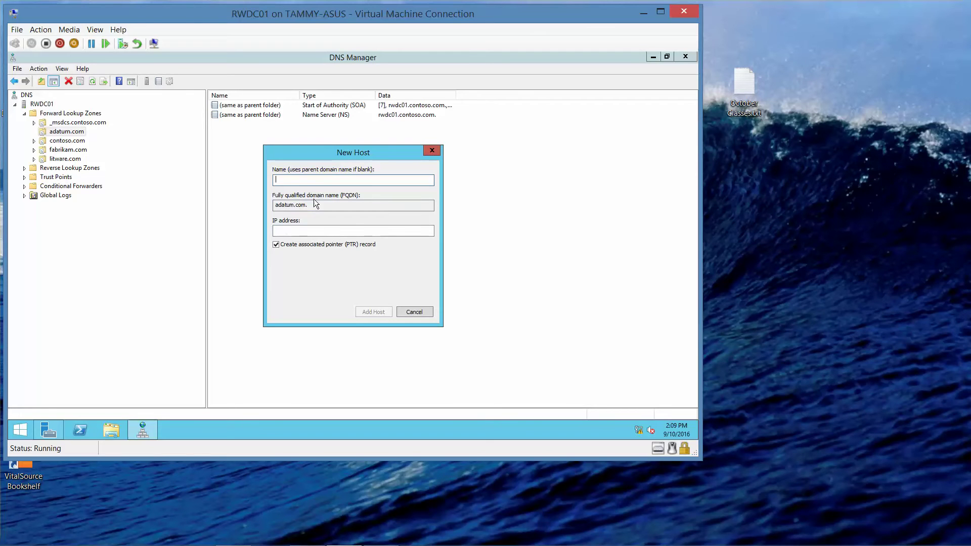
pyautogui.write('pc1')
pyautogui.click(308, 234)
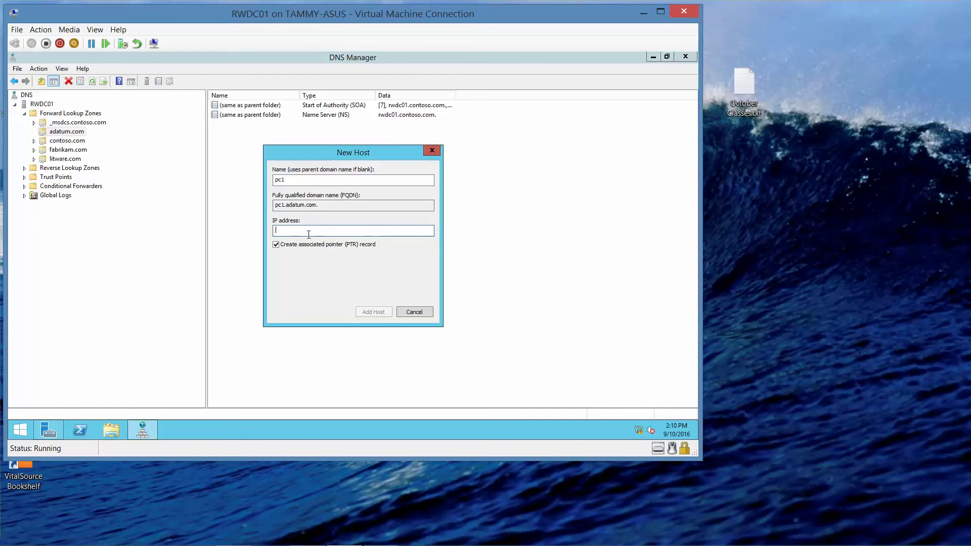
pyautogui.write('192.168.1.201')
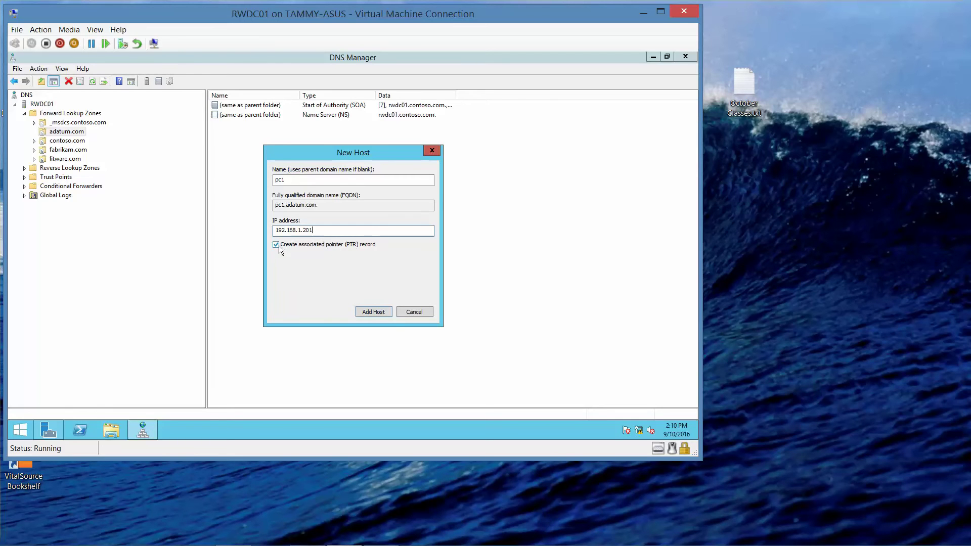
pyautogui.click(381, 312)
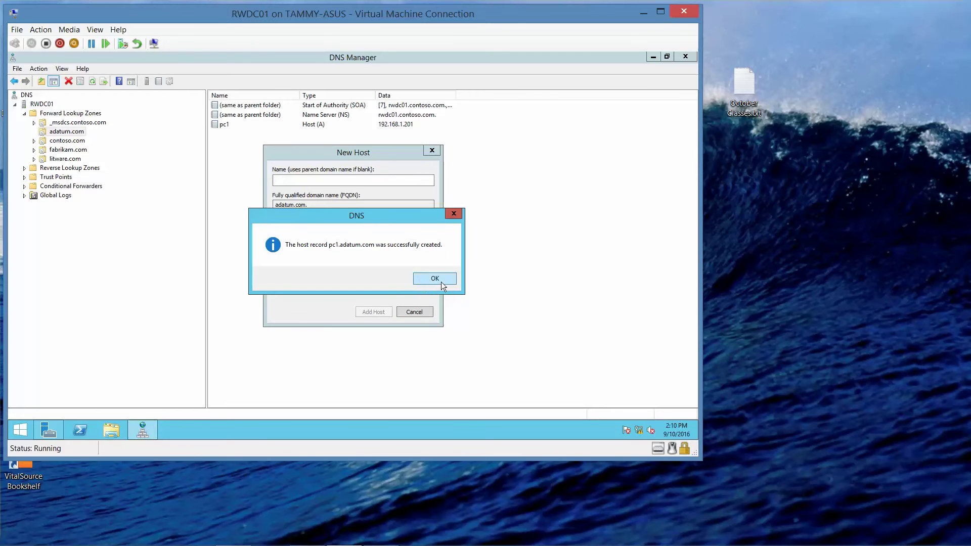
pyautogui.click(440, 281)
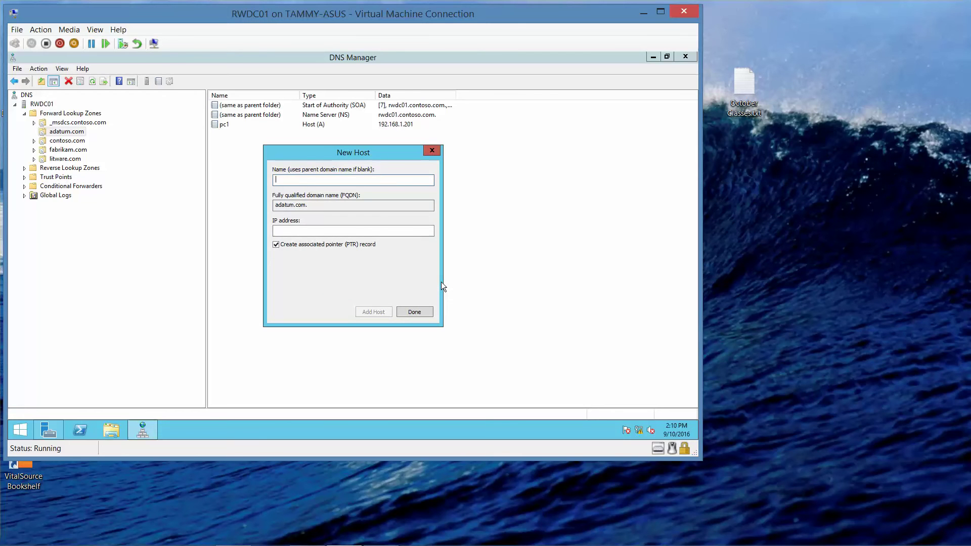
pyautogui.click(414, 311)
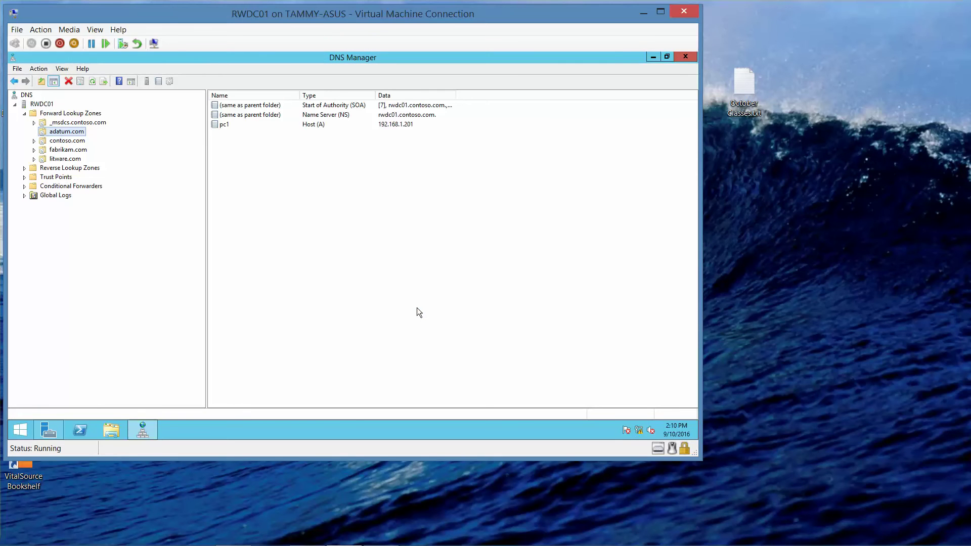
# Create a host (A) record PC2 in the adatum.com zone with IP address 192.168.1.202 and an associated pointer record
pyautogui.rightClick(55, 132)
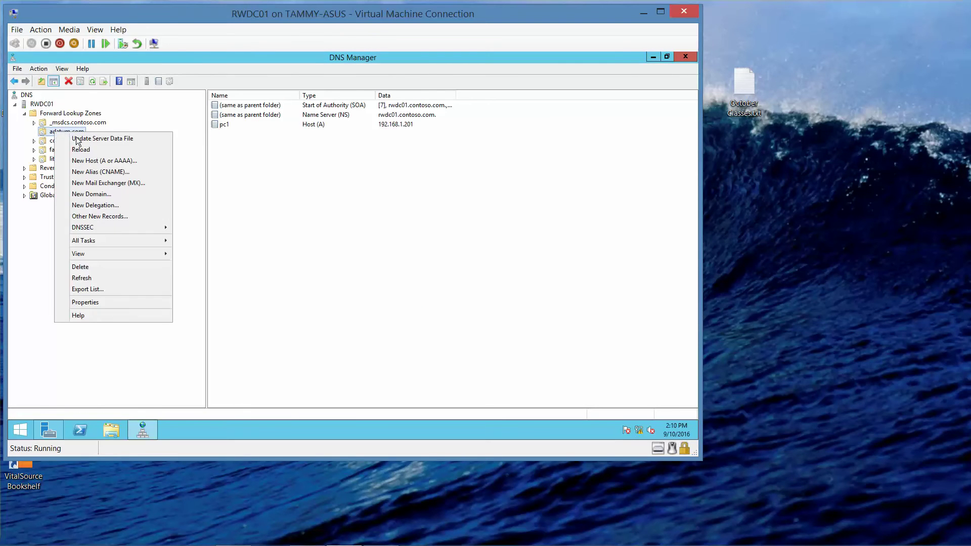
pyautogui.click(104, 161)
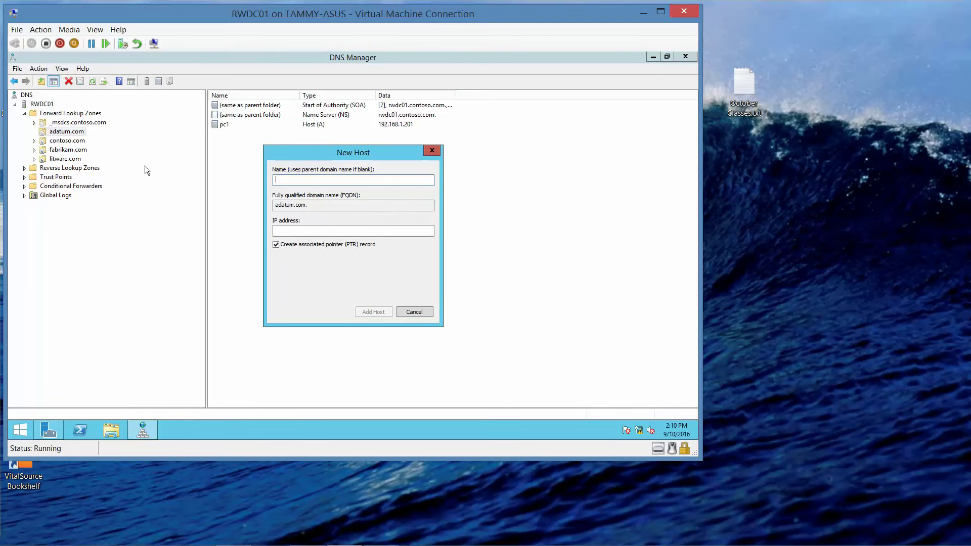
pyautogui.write('pc2')
pyautogui.press('BackSpace')
pyautogui.press('BackSpace')
pyautogui.press('BackSpace')
pyautogui.write('p')
pyautogui.press('BackSpace')
pyautogui.write('PC2')
pyautogui.click(310, 229)
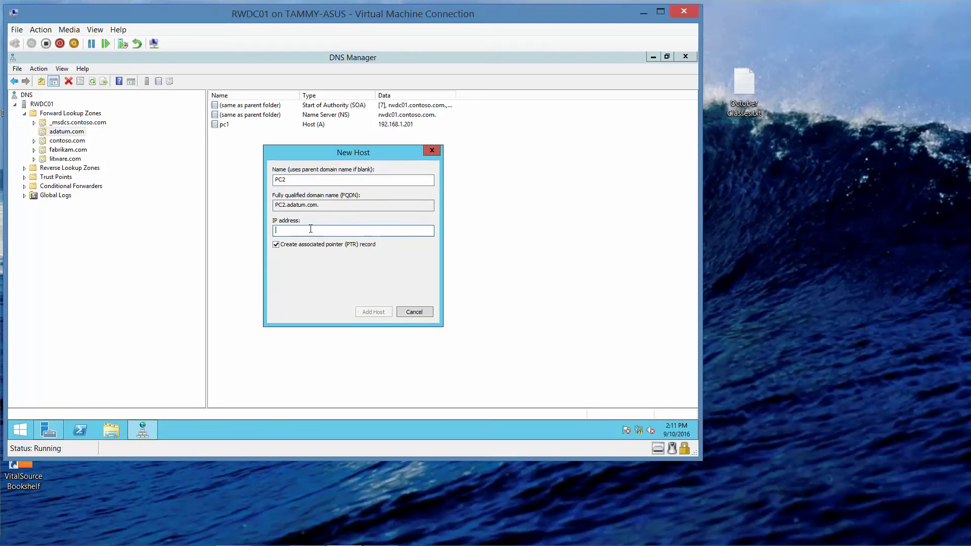
pyautogui.write('192. 168. 1.202')
pyautogui.click(375, 311)
pyautogui.click(438, 276)
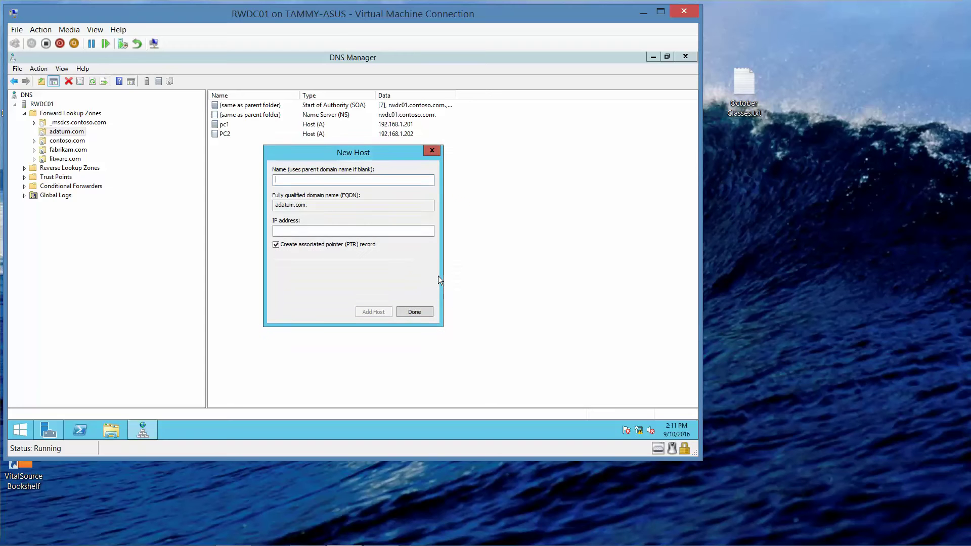
pyautogui.click(426, 311)
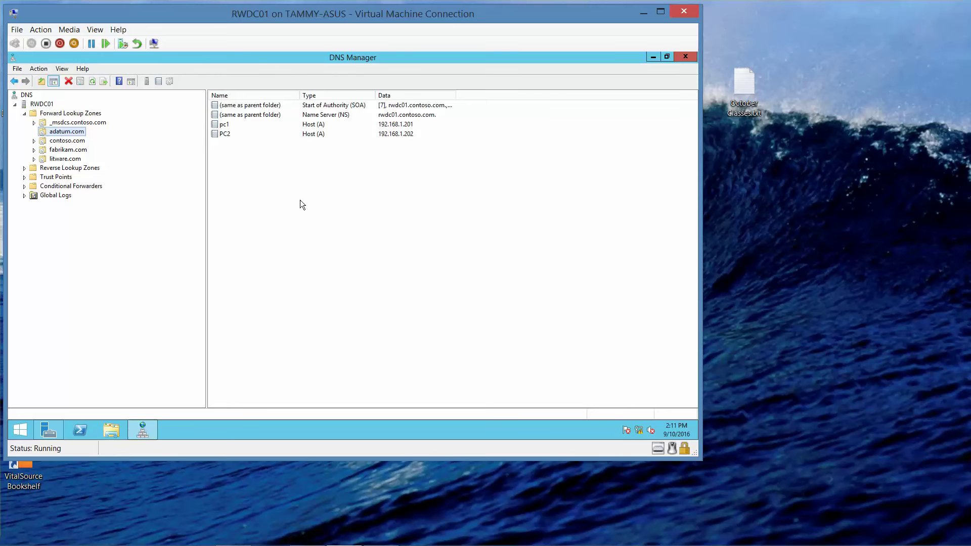
# Review the pc1 host record's properties in the adatum.com zone, close them, and delete the record
pyautogui.doubleClick(224, 124)
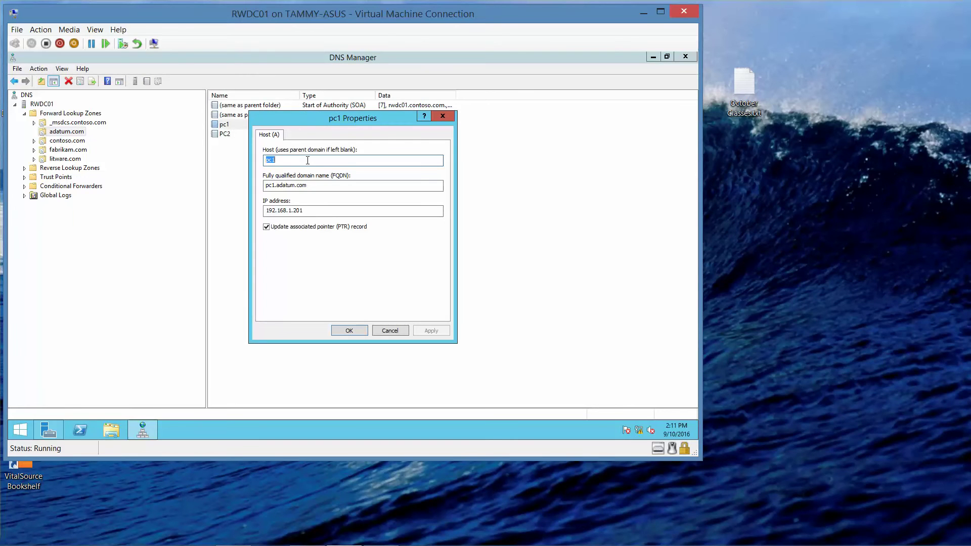
pyautogui.click(296, 162)
pyautogui.click(353, 331)
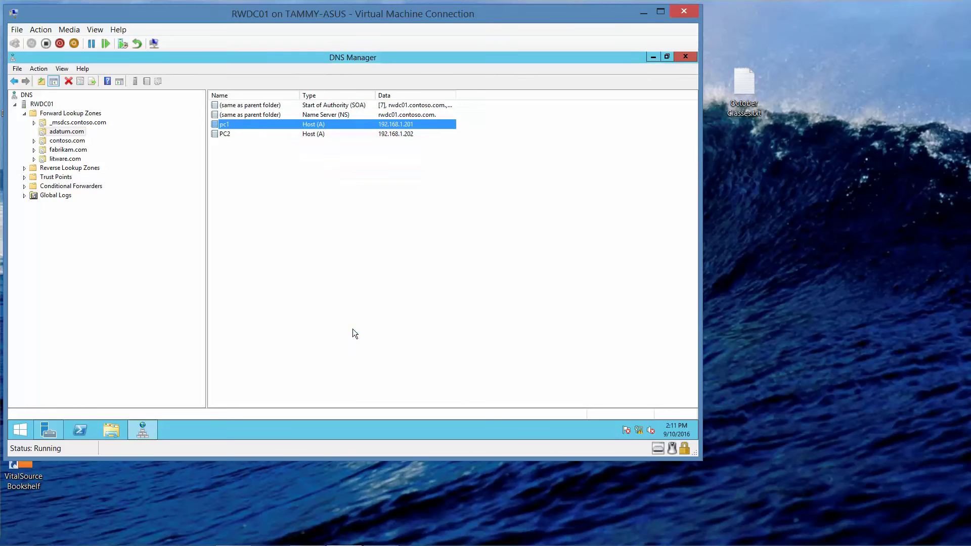
pyautogui.rightClick(238, 122)
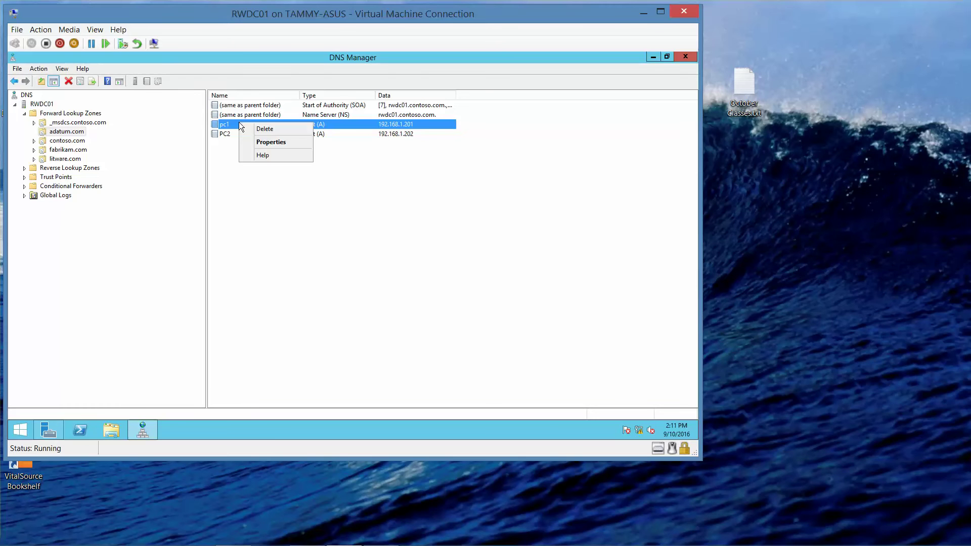
pyautogui.click(258, 142)
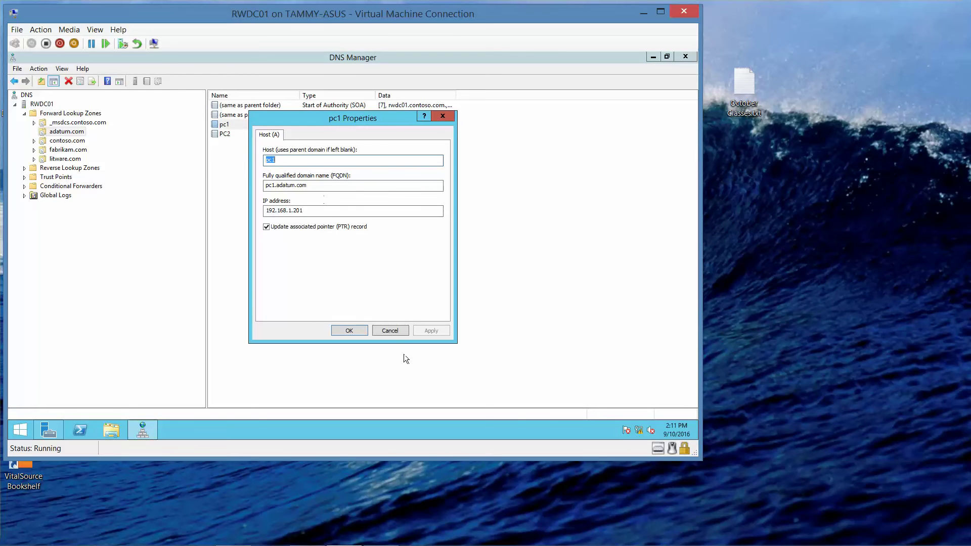
pyautogui.click(389, 331)
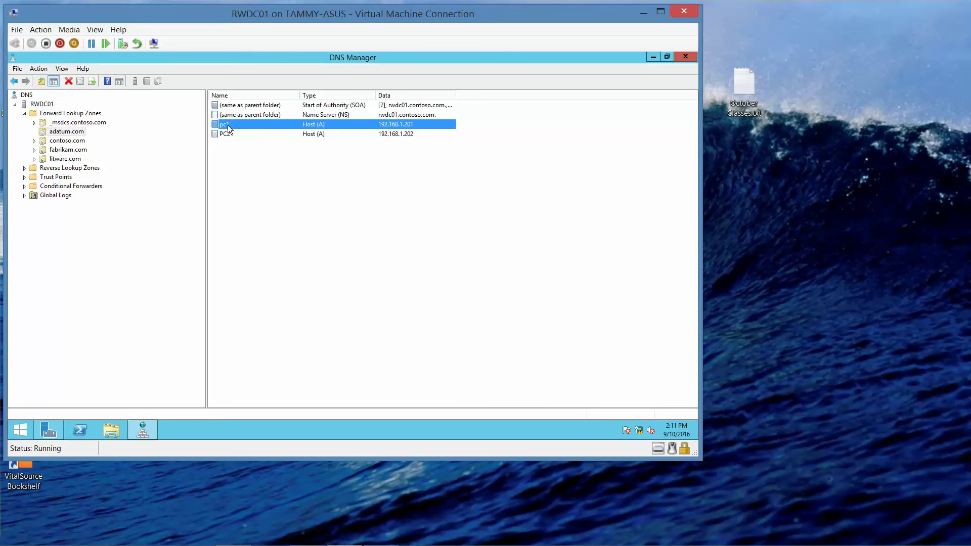
pyautogui.press('Delete')
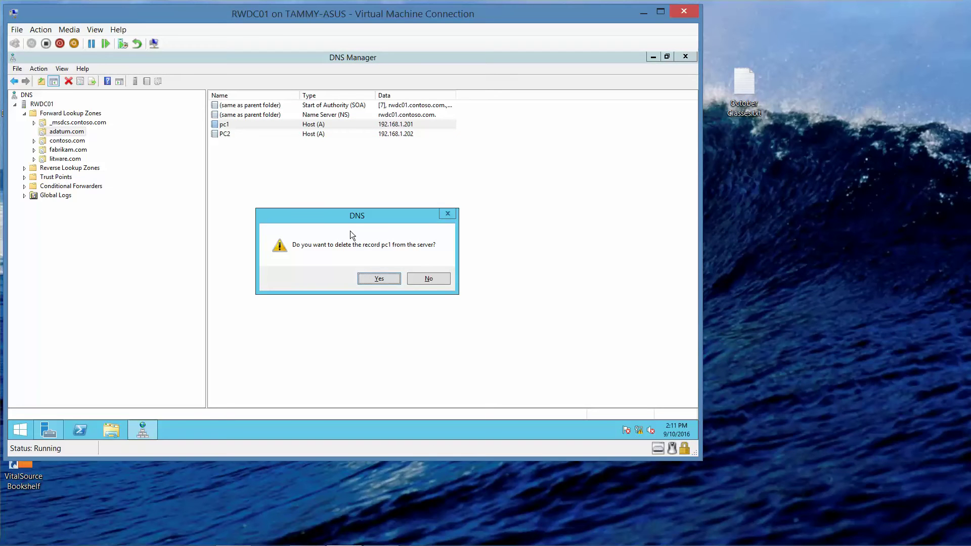
pyautogui.click(370, 278)
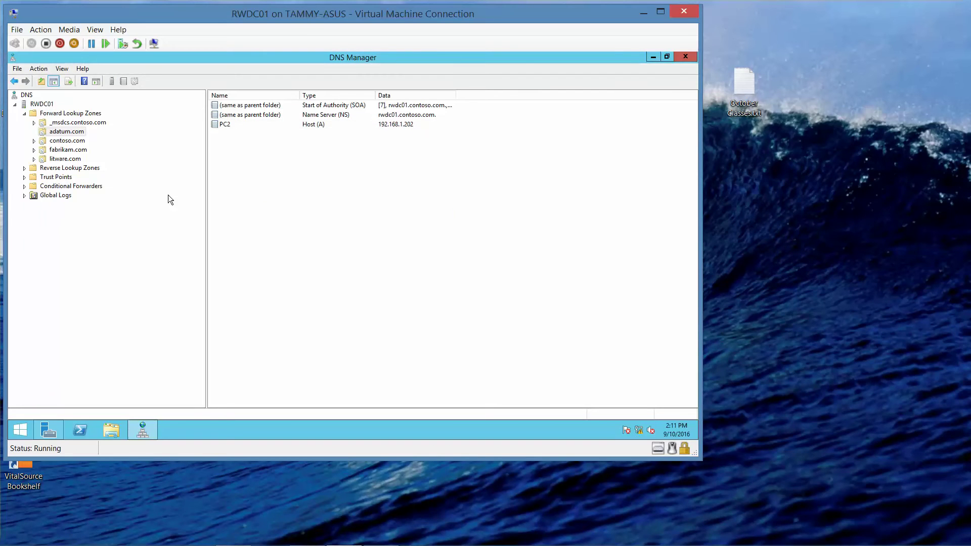
# Create a host (A) record PC1 in adatum.com with IP address 192.168.1.201, without an associated pointer (PTR) record
pyautogui.rightClick(76, 134)
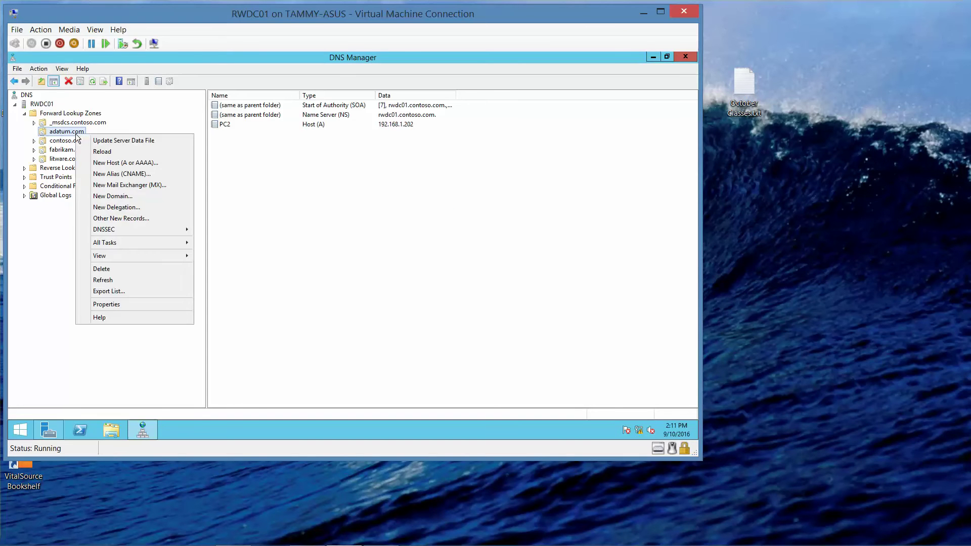
pyautogui.click(109, 163)
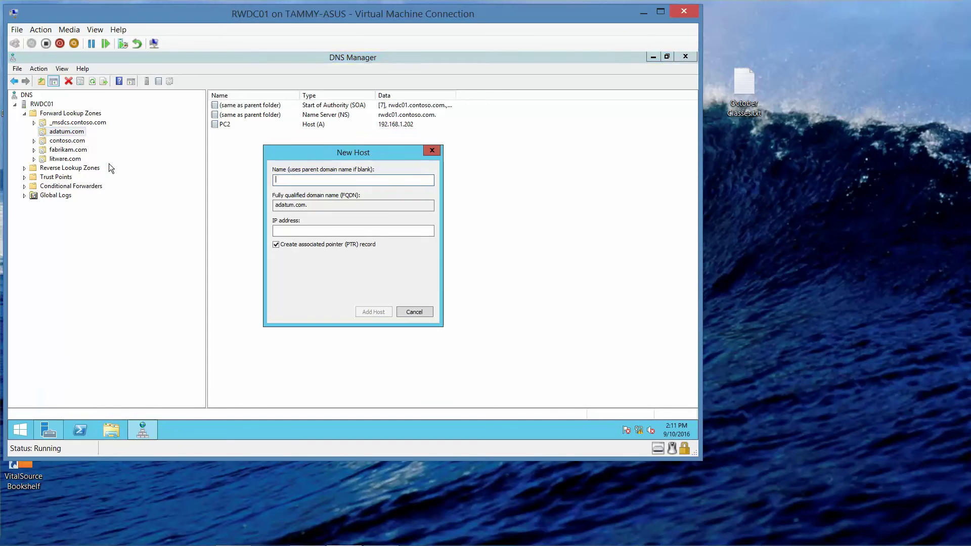
pyautogui.write('PC1')
pyautogui.click(275, 245)
pyautogui.click(303, 230)
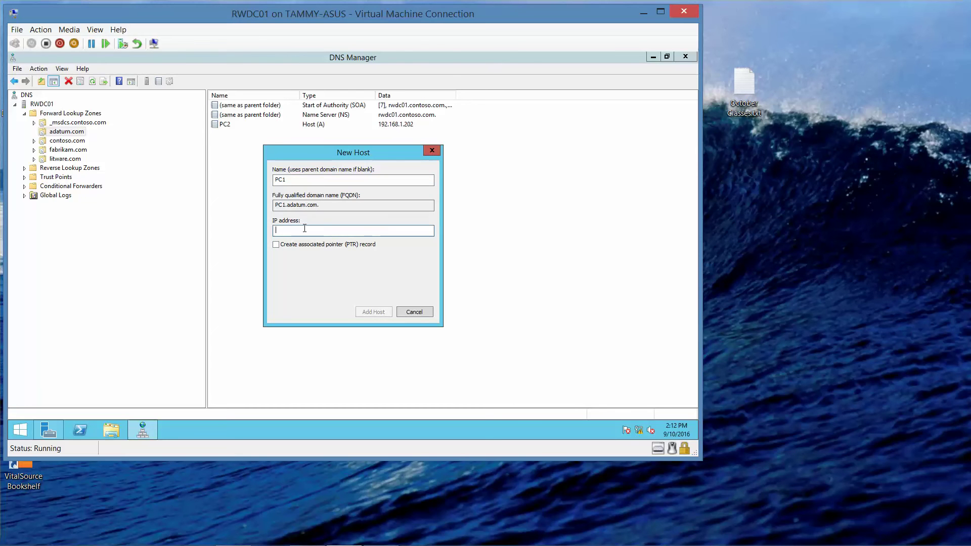
pyautogui.write('192.168.1')
pyautogui.write('201')
pyautogui.doubleClick(282, 226)
pyautogui.write('192.168.1.201')
pyautogui.click(368, 312)
pyautogui.click(428, 279)
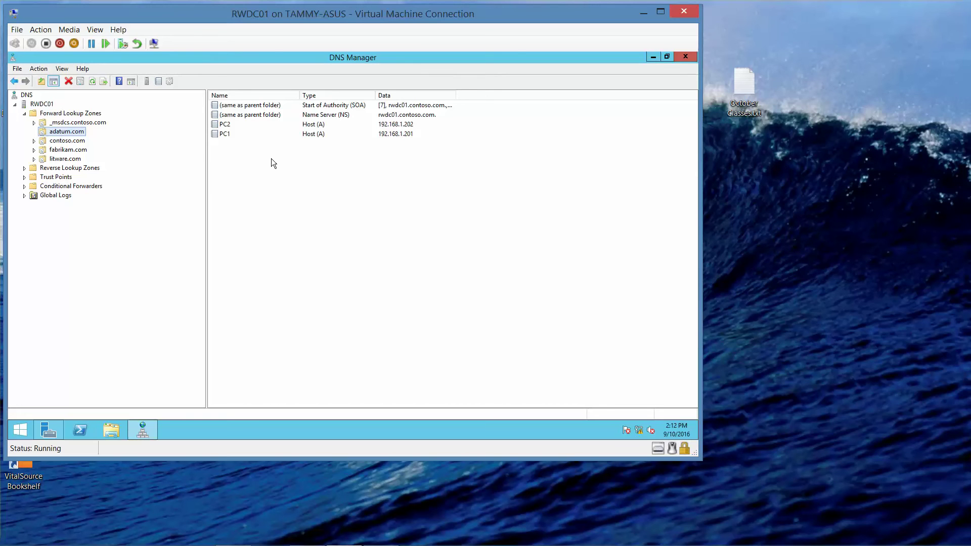
# Open the 1.168.192.in-addr.arpa reverse lookup zone, refresh it, and examine its records, including the pointer for 192.168.1.202
pyautogui.click(25, 116)
pyautogui.click(24, 123)
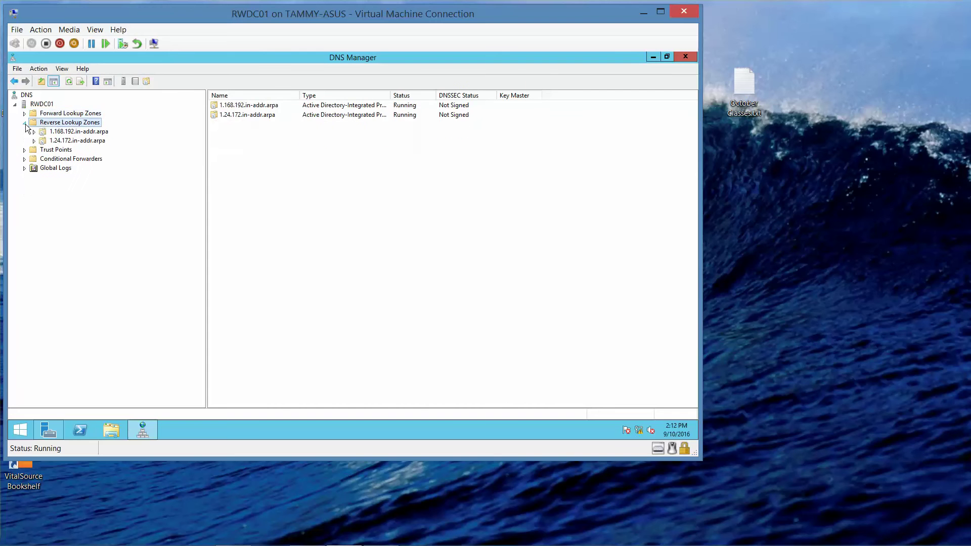
pyautogui.click(73, 132)
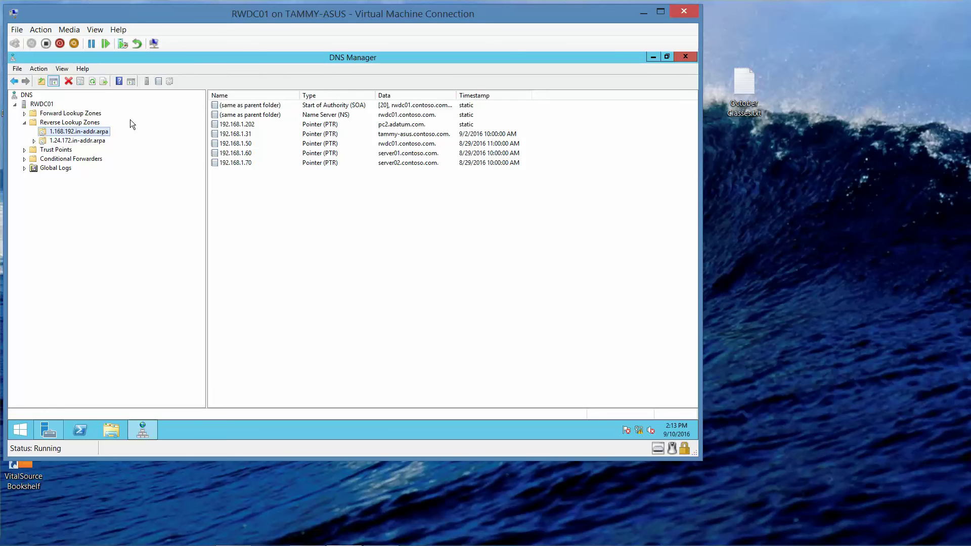
pyautogui.rightClick(87, 130)
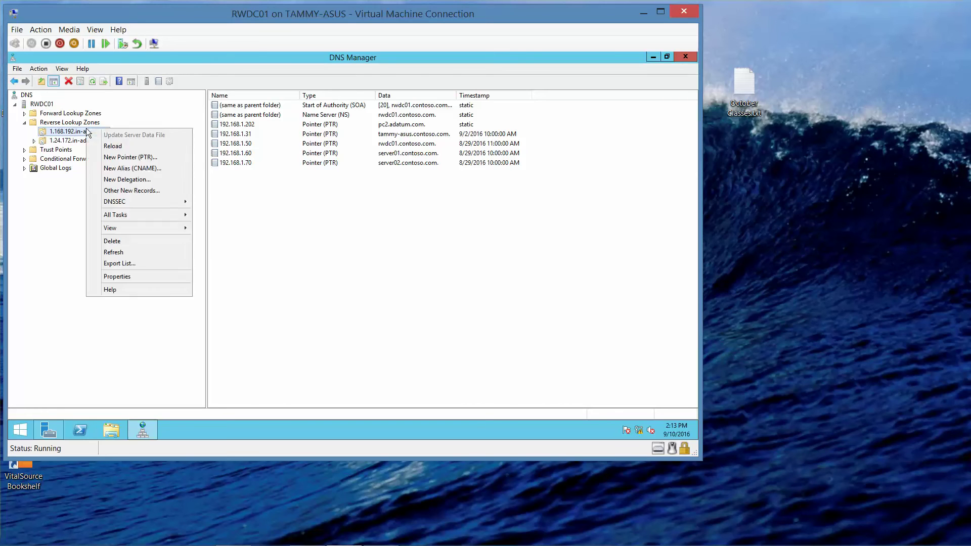
pyautogui.click(126, 253)
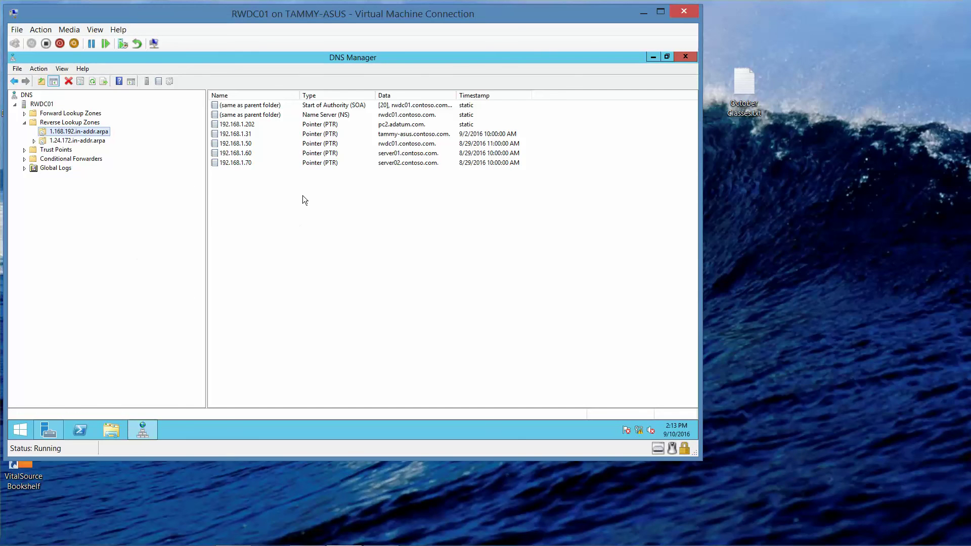
pyautogui.click(252, 126)
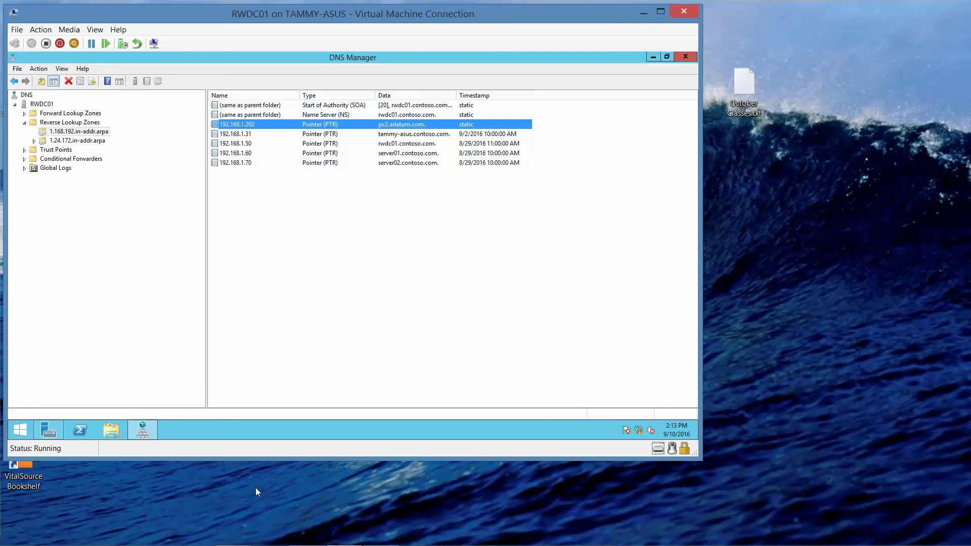
# Check Question 4 about reverse-lookup zone records in the Word lab document, and return to RWDC01
pyautogui.click(244, 536)
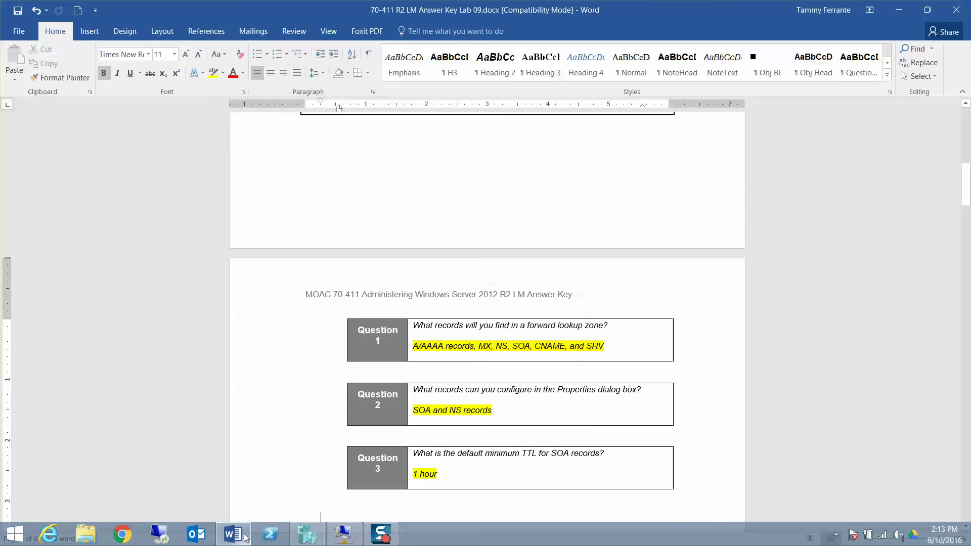
pyautogui.press('Down')
pyautogui.press('Down')
pyautogui.press('Down')
pyautogui.press('Down')
pyautogui.press('Down')
pyautogui.press('Down')
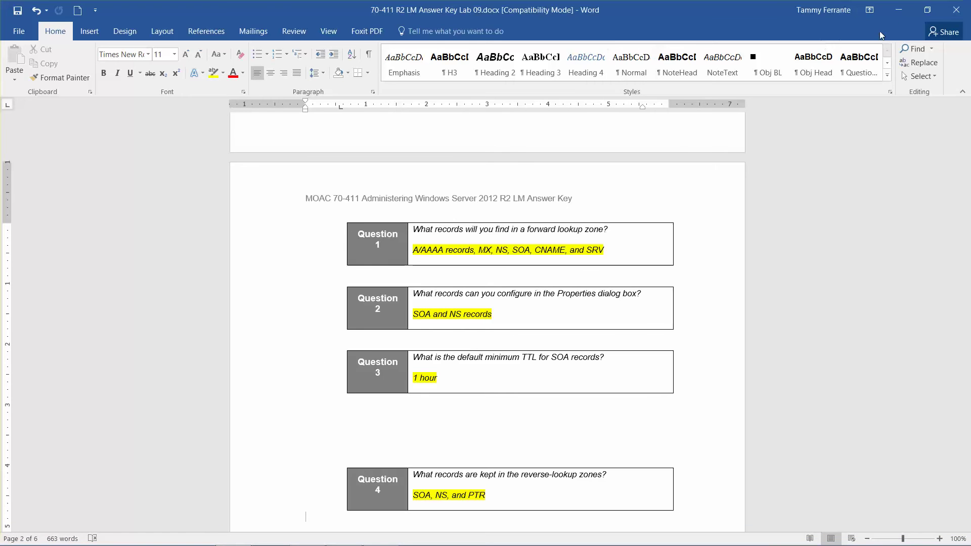
pyautogui.click(898, 10)
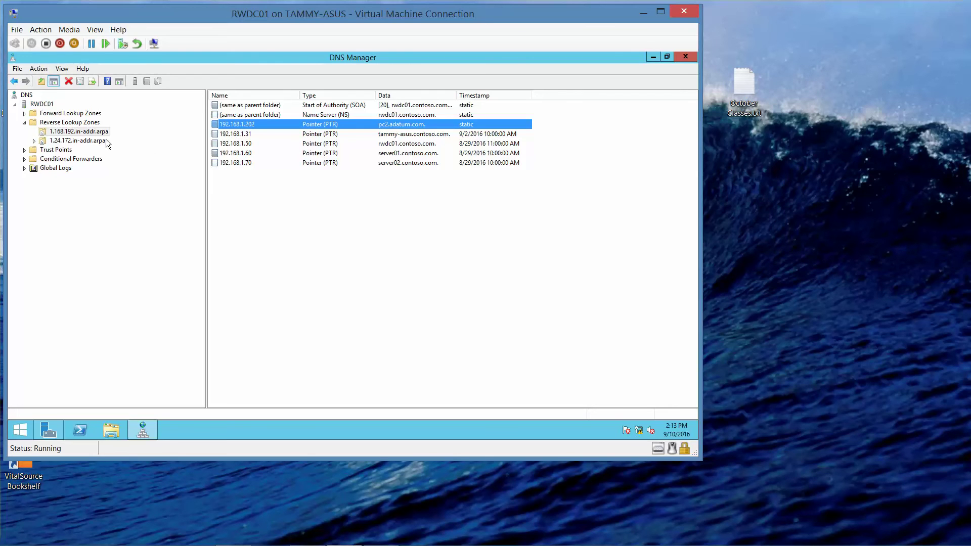
# Create a pointer (PTR) record in the 1.168.192.in-addr.arpa zone for host IP address 192.168.1.201 with host name PC1
pyautogui.rightClick(92, 130)
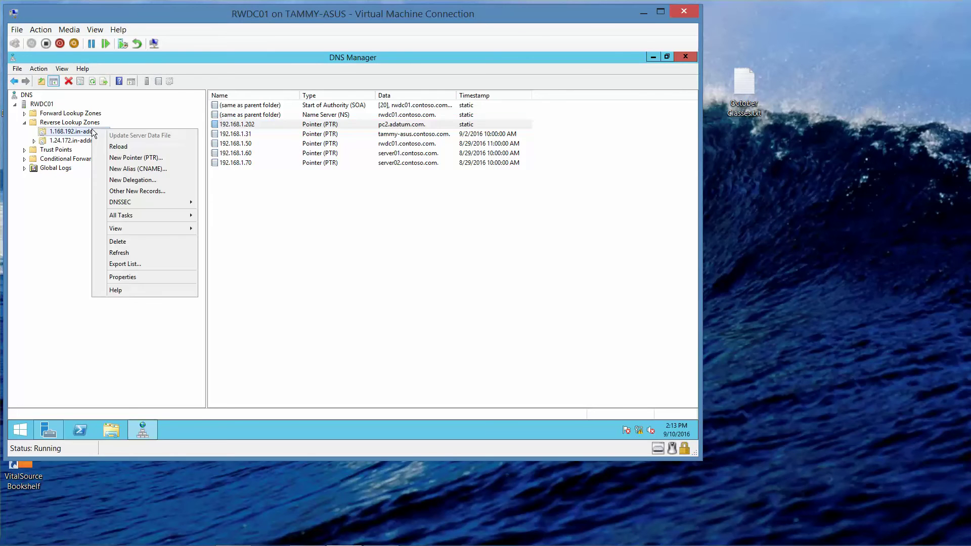
pyautogui.click(127, 157)
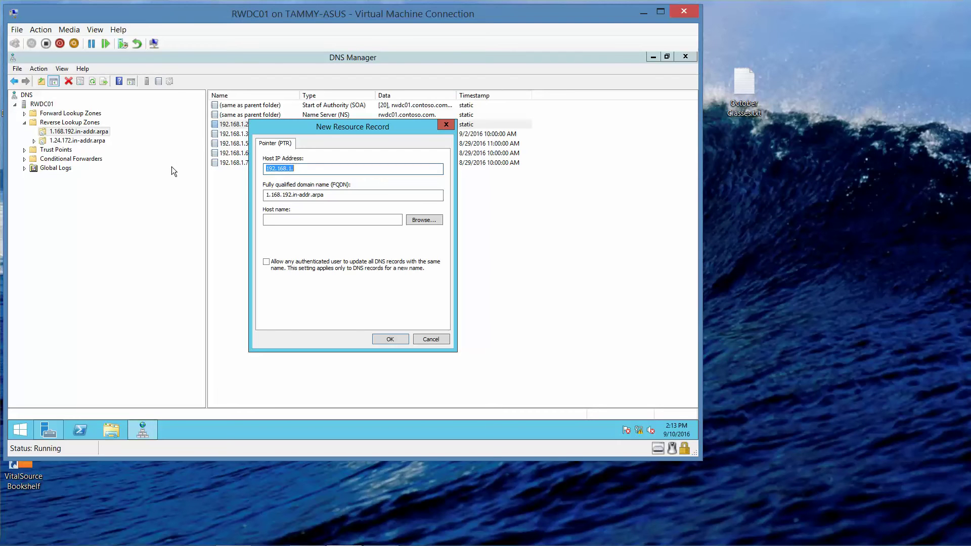
pyautogui.press('End')
pyautogui.write('201')
pyautogui.click(281, 221)
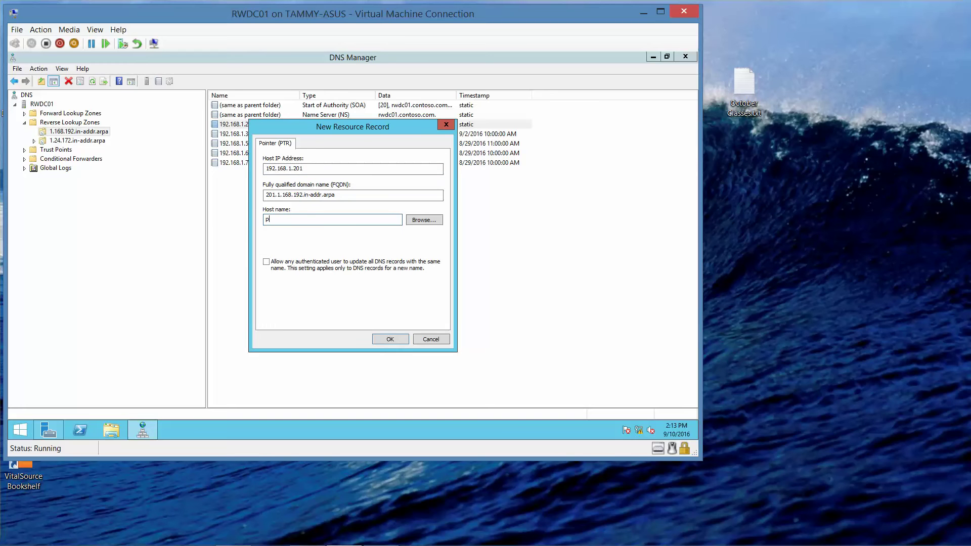
pyautogui.press('BackSpace')
pyautogui.write('PC1')
pyautogui.click(393, 343)
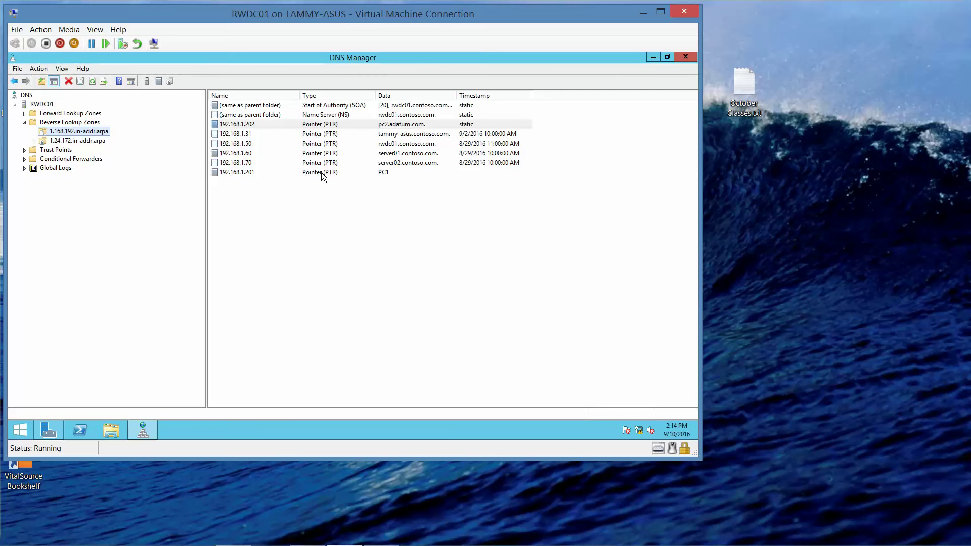
# Compare the 192.168.1.201 and 192.168.1.202 pointer records, check Question 5 in the Word lab document, and return to RWDC01
pyautogui.click(252, 172)
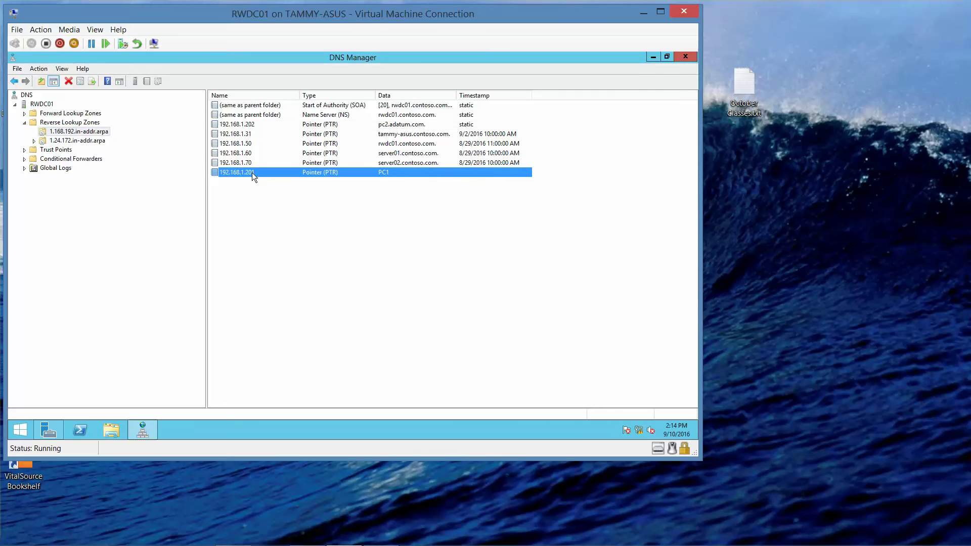
pyautogui.click(245, 124)
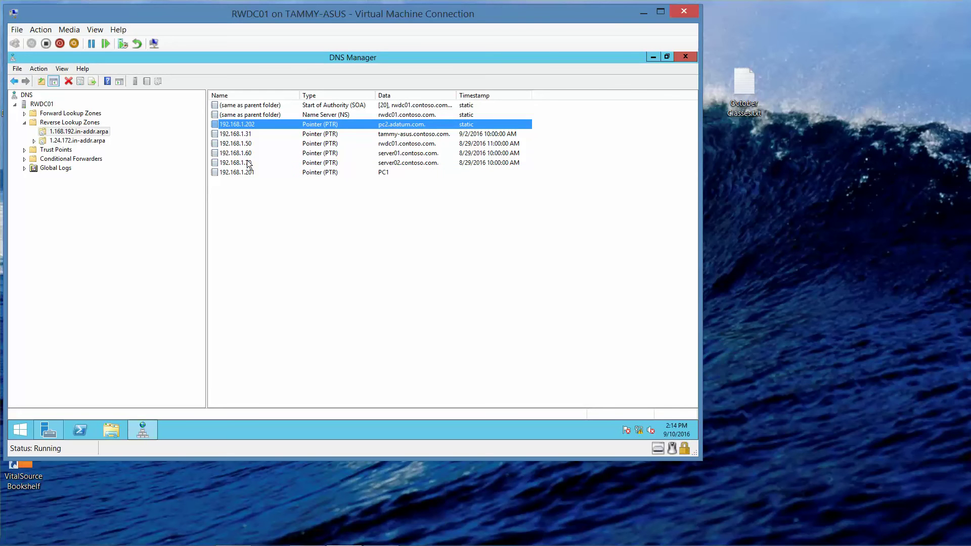
pyautogui.moveTo(268, 545)
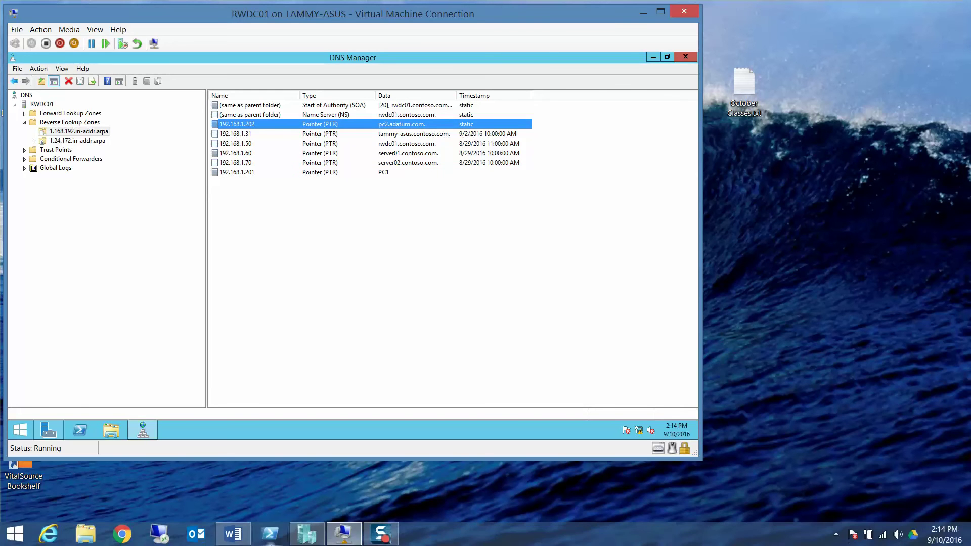
pyautogui.click(246, 535)
pyautogui.scroll(-3, 246, 534)
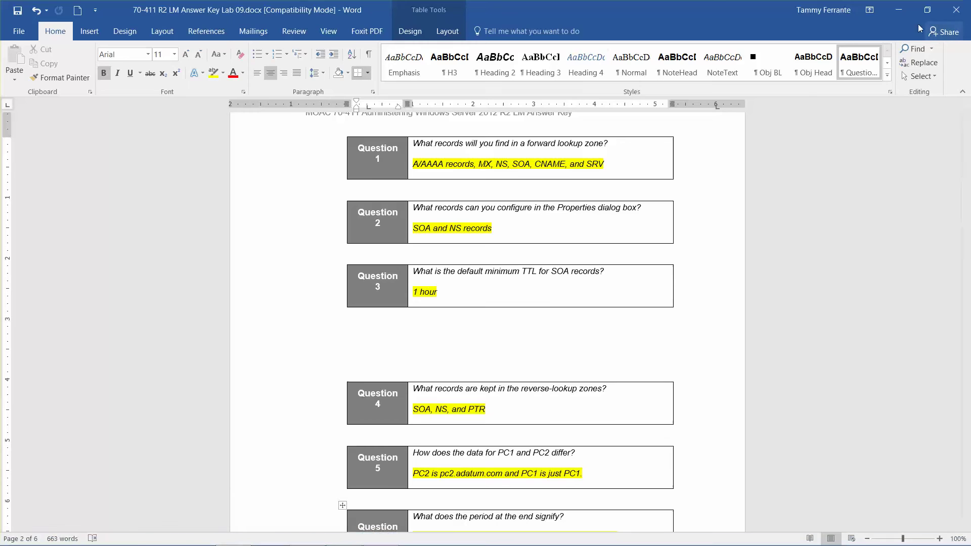
pyautogui.click(898, 14)
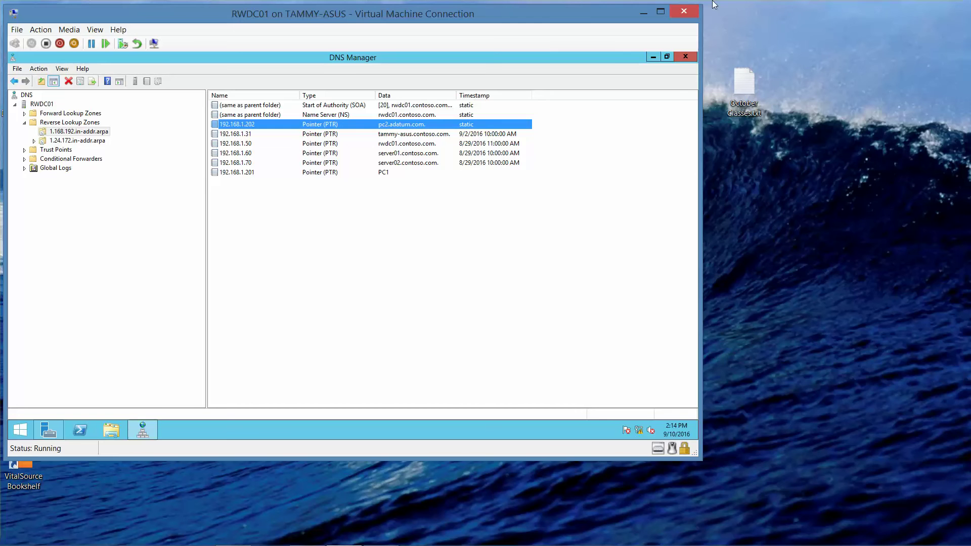
# Set the host name of the 192.168.1.201 pointer record to the fully qualified name PC1.adatum.com. with the trailing period
pyautogui.doubleClick(230, 171)
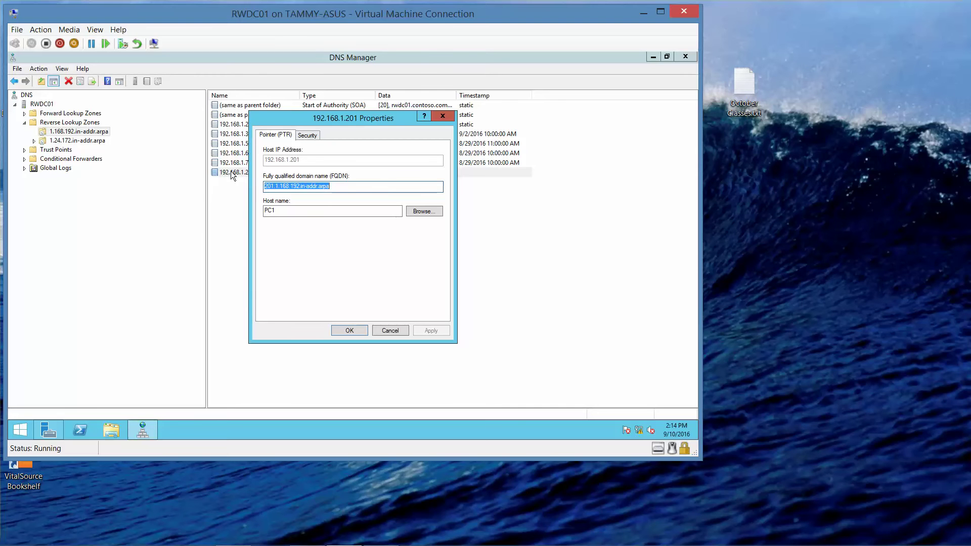
pyautogui.click(291, 212)
pyautogui.write('.A')
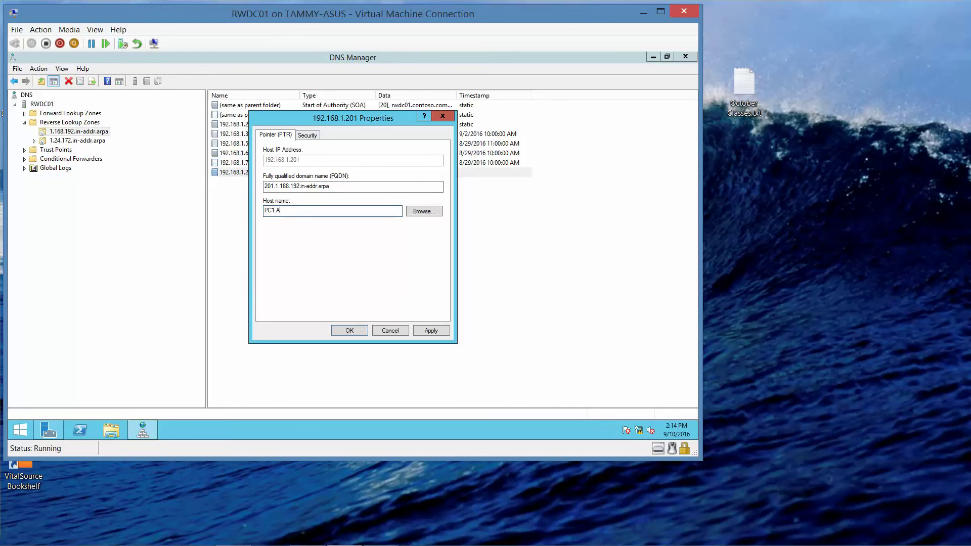
pyautogui.press('BackSpace')
pyautogui.write('adatum.com.')
pyautogui.click(353, 329)
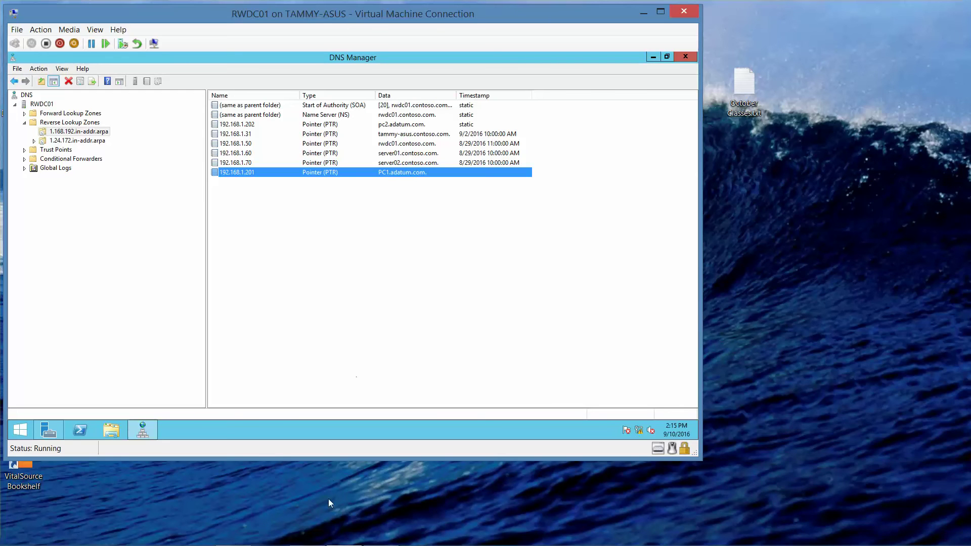
# Switch to the Word lab document and check Question 6 about the period at the end of the name
pyautogui.moveTo(333, 543)
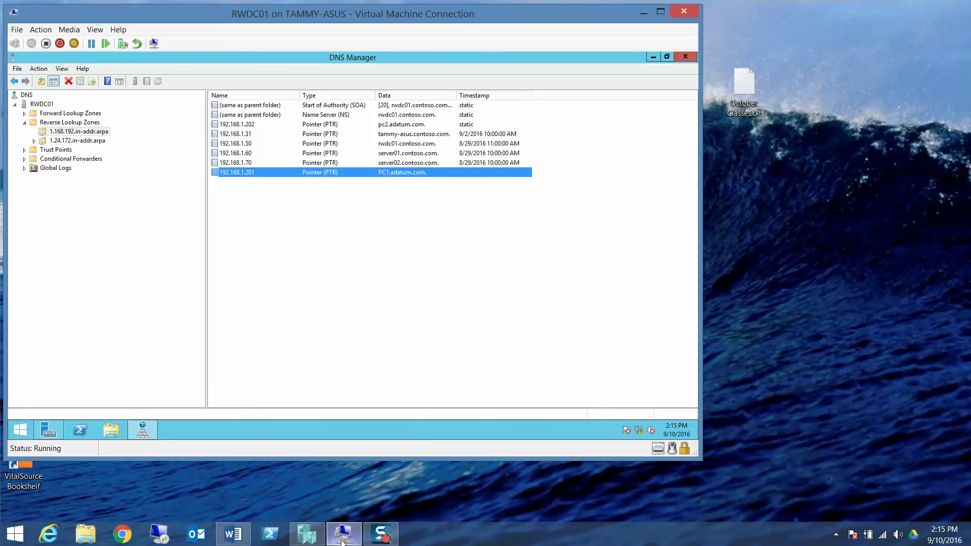
pyautogui.click(244, 542)
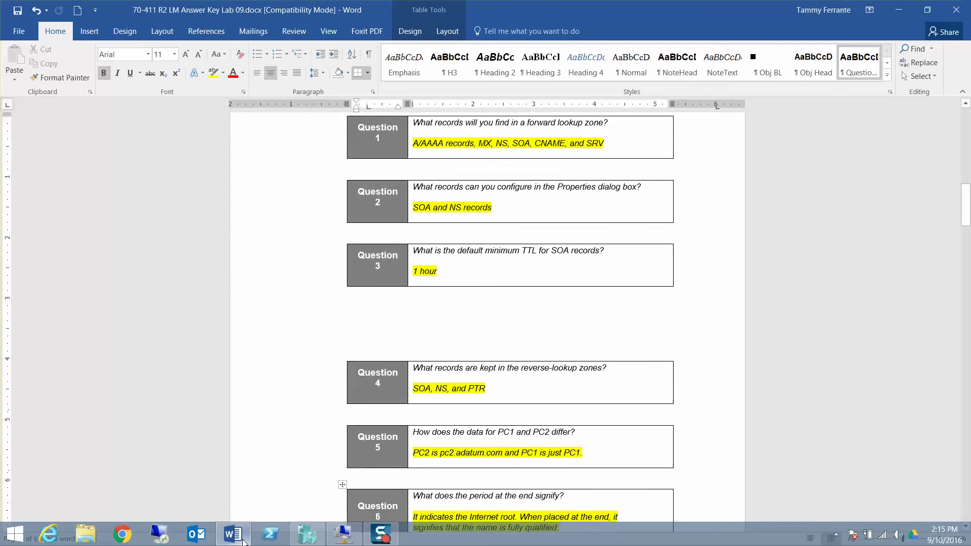
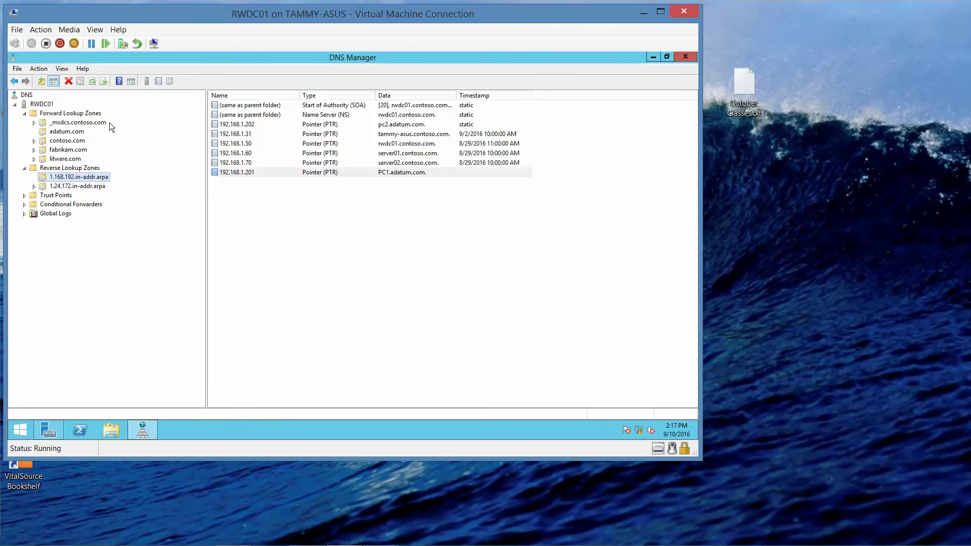
# Create a host (A) record PC3 in adatum.com with IP address 192.168.1.203 and an associated pointer (PTR) record
pyautogui.click(66, 133)
pyautogui.rightClick(65, 134)
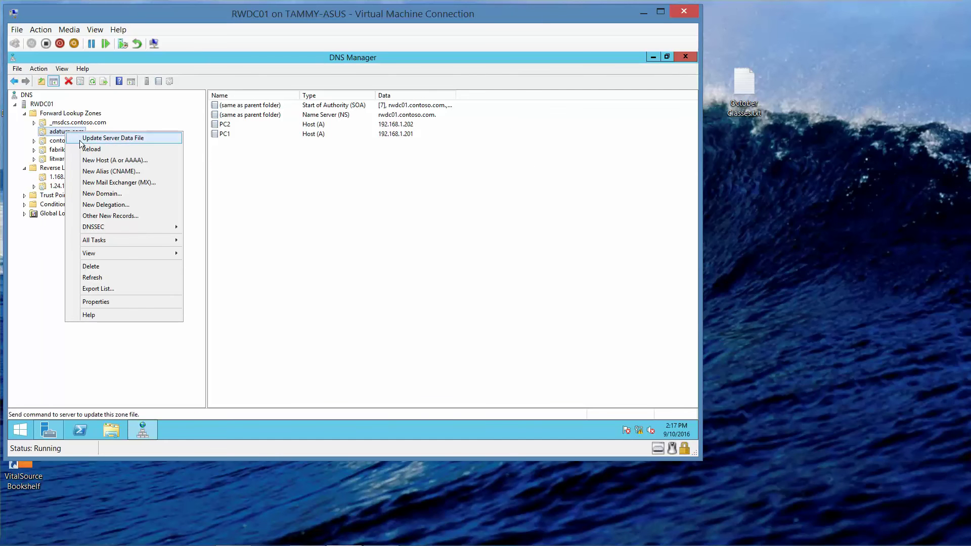
pyautogui.click(97, 159)
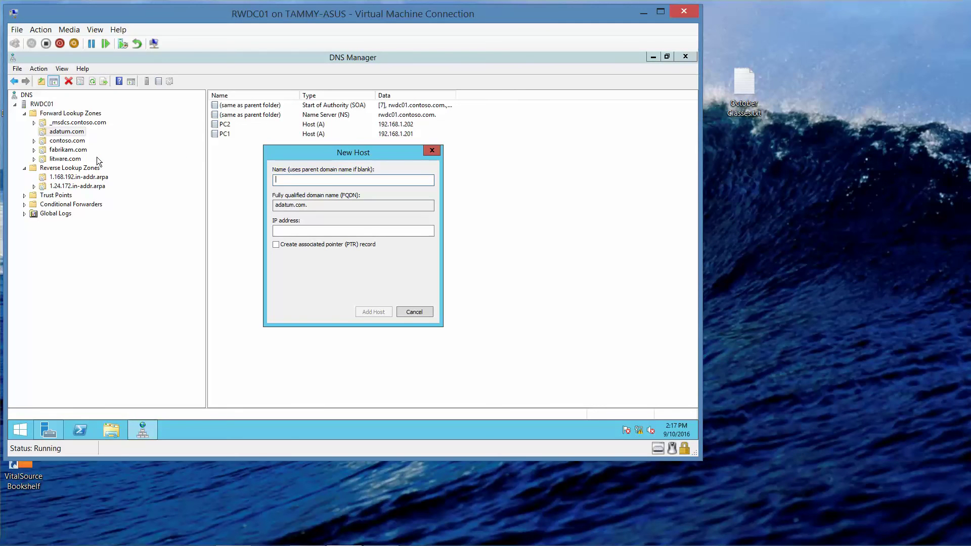
pyautogui.write('PC3')
pyautogui.press('Tab')
pyautogui.write('19')
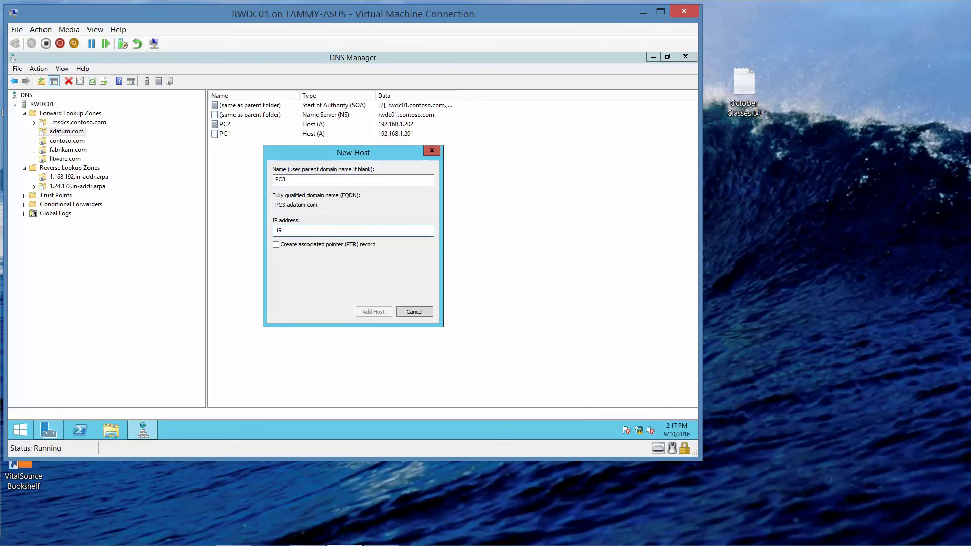
pyautogui.write('2.168.1.203')
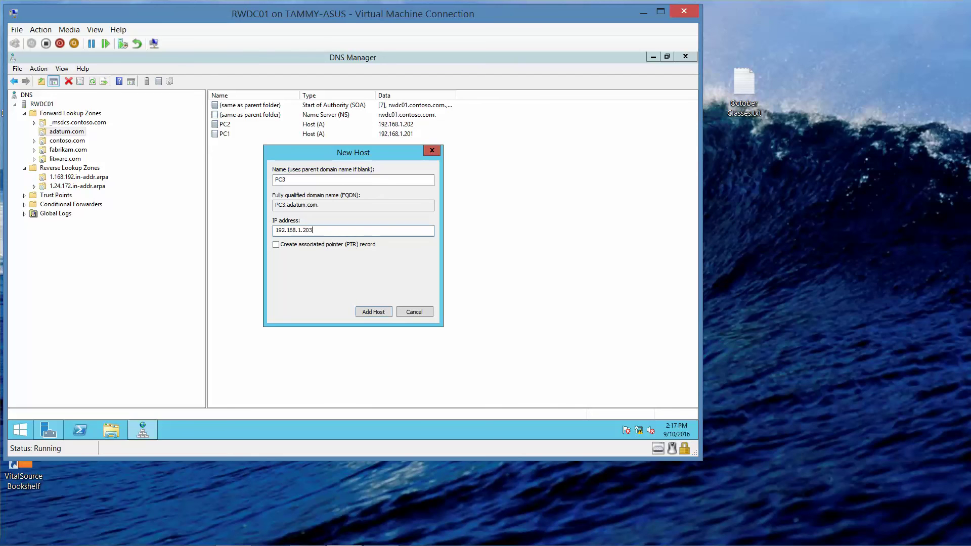
pyautogui.click(275, 244)
pyautogui.click(382, 311)
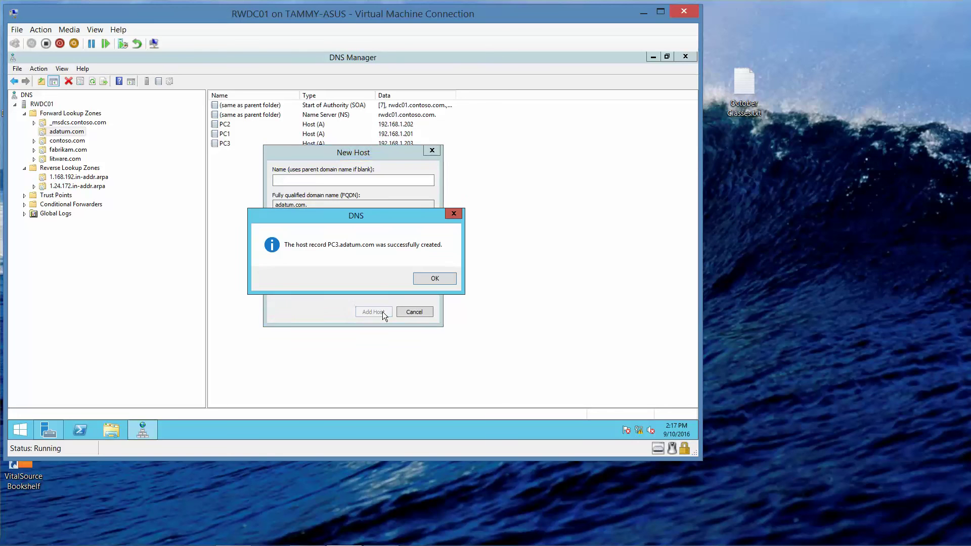
pyautogui.click(436, 278)
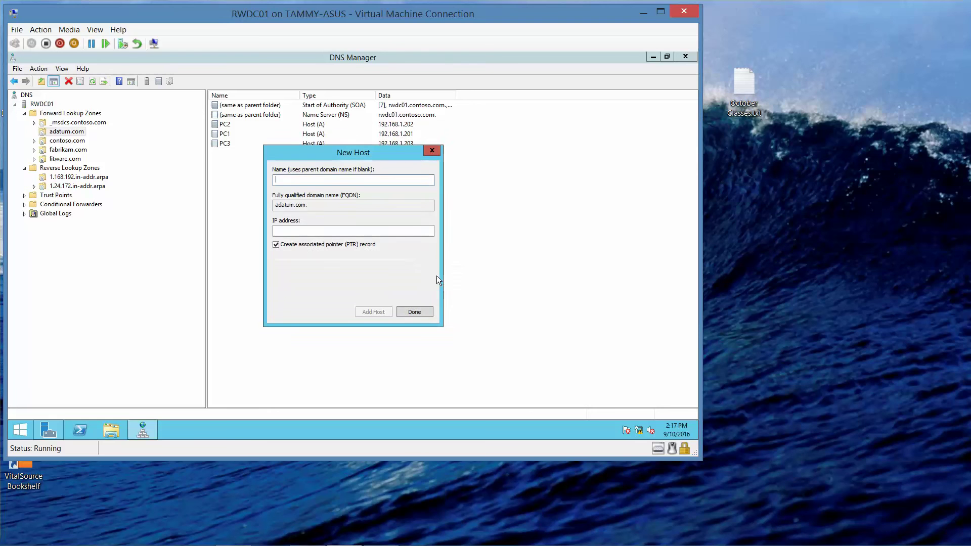
pyautogui.click(414, 312)
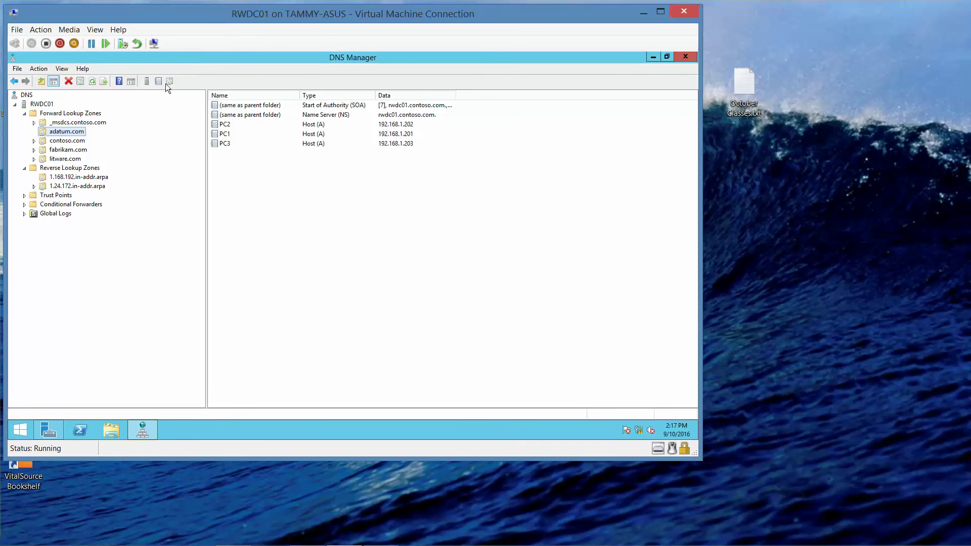
# Create an alias (CNAME) record www in adatum.com targeting PC3.adatum.com, checking Question 7 in the Word lab document before confirming
pyautogui.rightClick(59, 134)
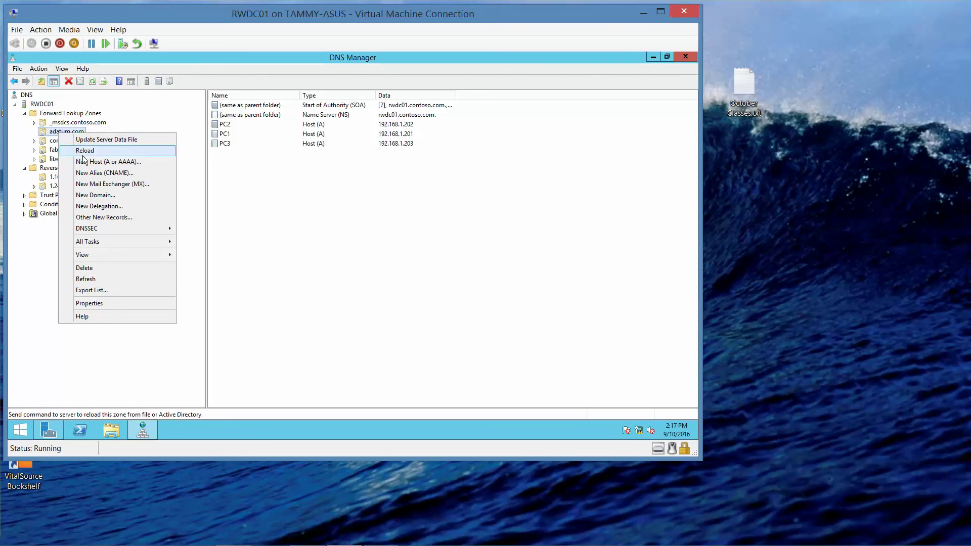
pyautogui.click(96, 172)
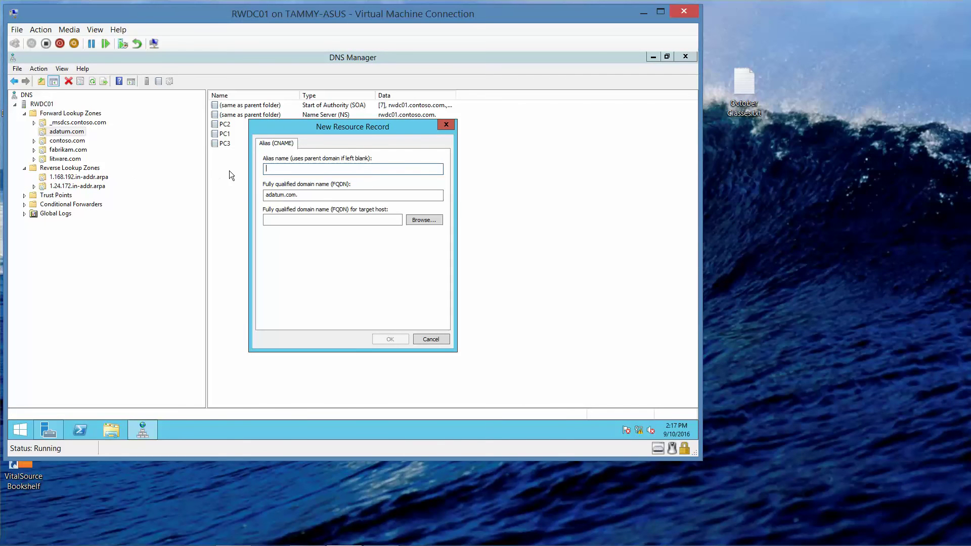
pyautogui.write('www')
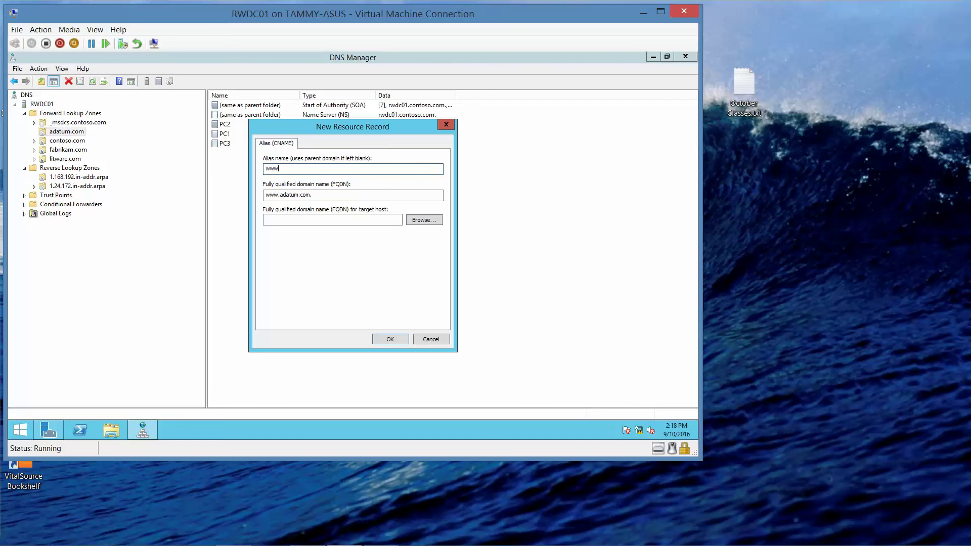
pyautogui.click(323, 219)
pyautogui.write('PC3')
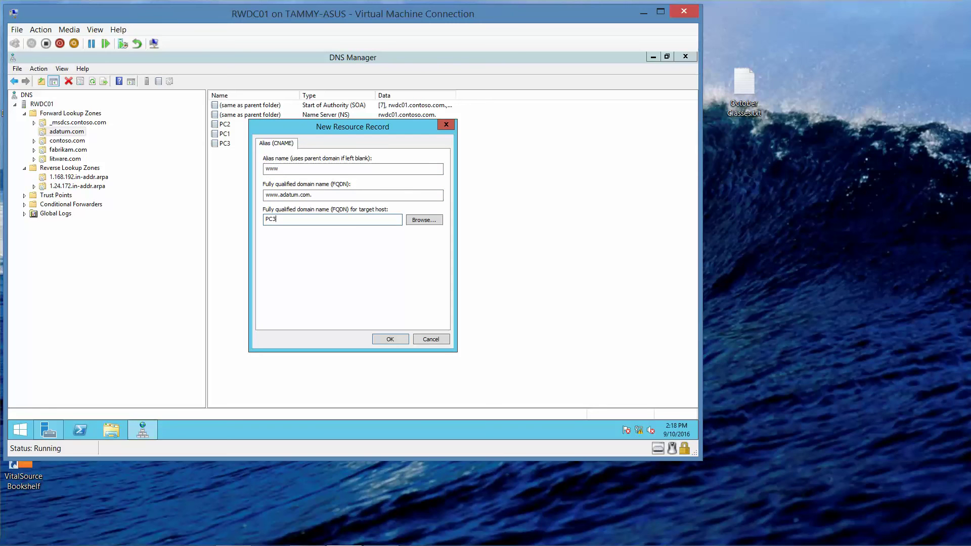
pyautogui.write('.adatum.com')
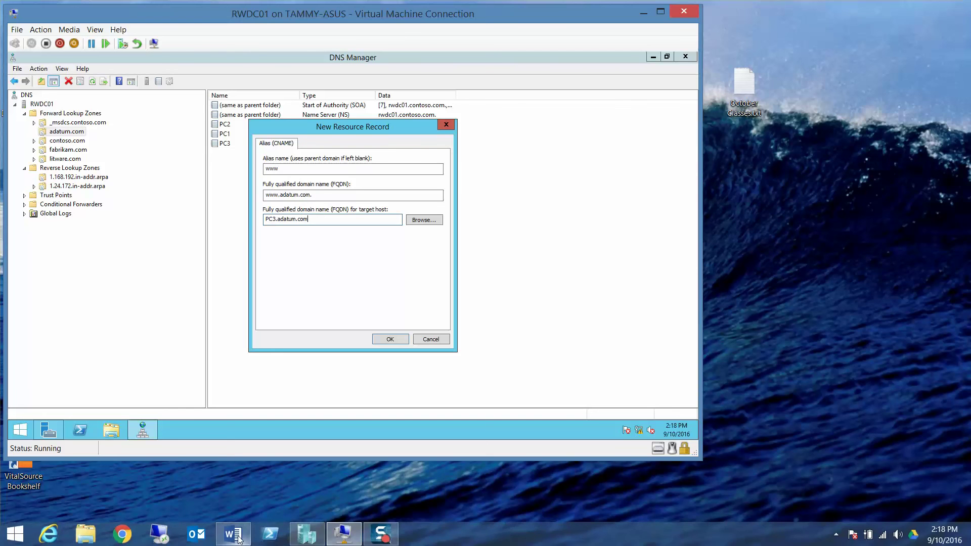
pyautogui.click(233, 533)
pyautogui.scroll(-5, 539, 439)
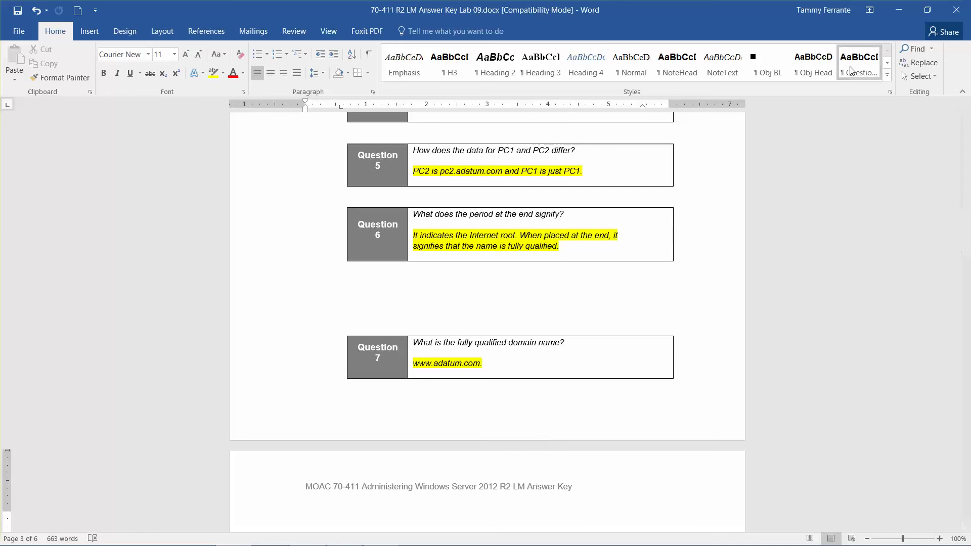
pyautogui.click(893, 6)
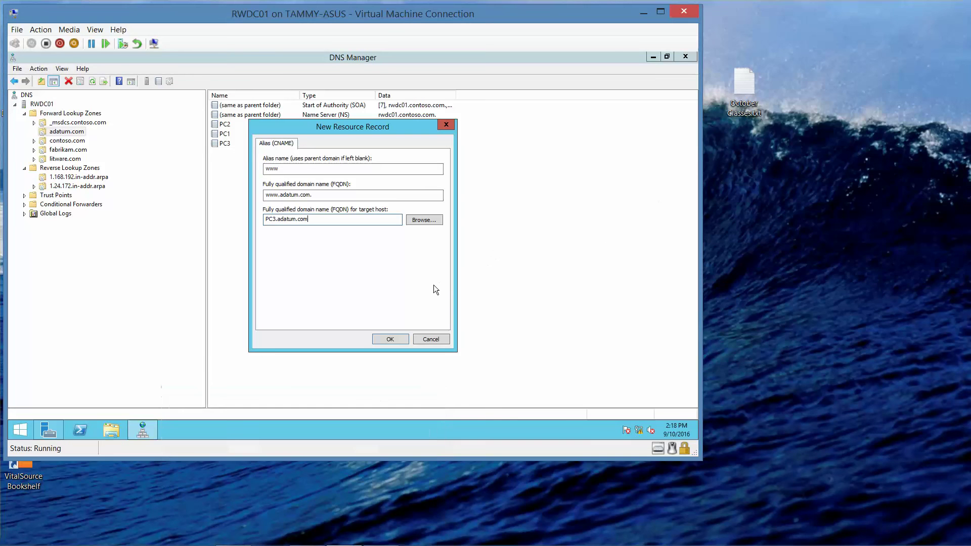
pyautogui.click(401, 341)
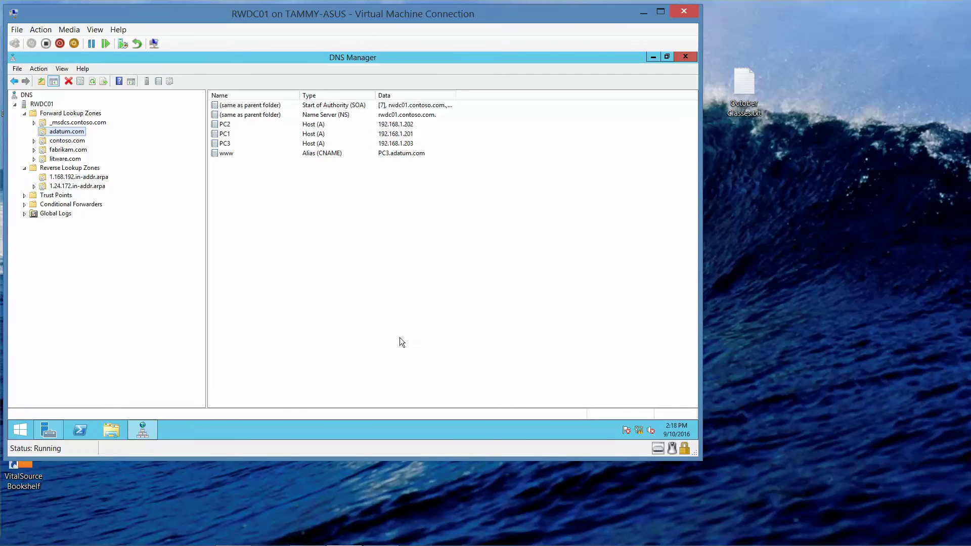
# Open an administrator Command Prompt on RWDC01 and set its font to Consolas, size 24
pyautogui.rightClick(15, 433)
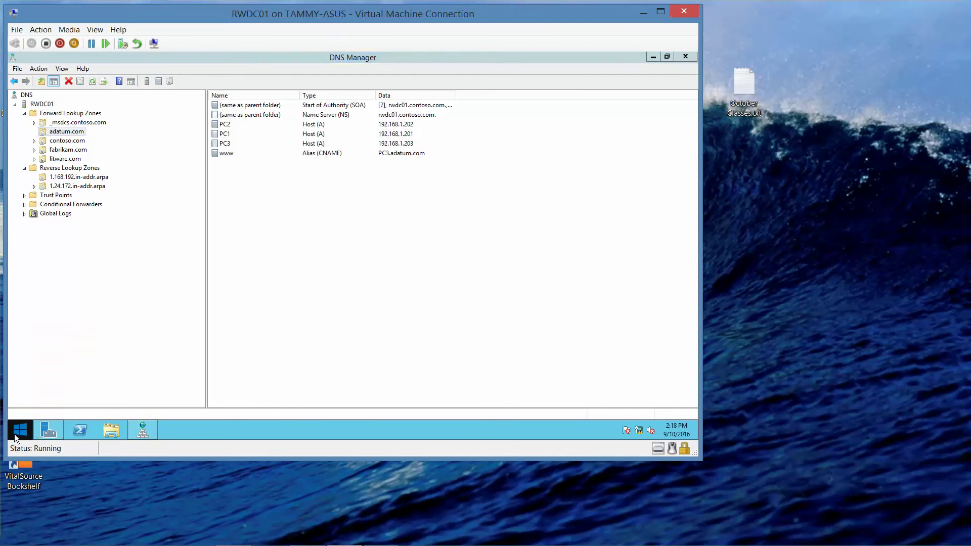
pyautogui.click(54, 346)
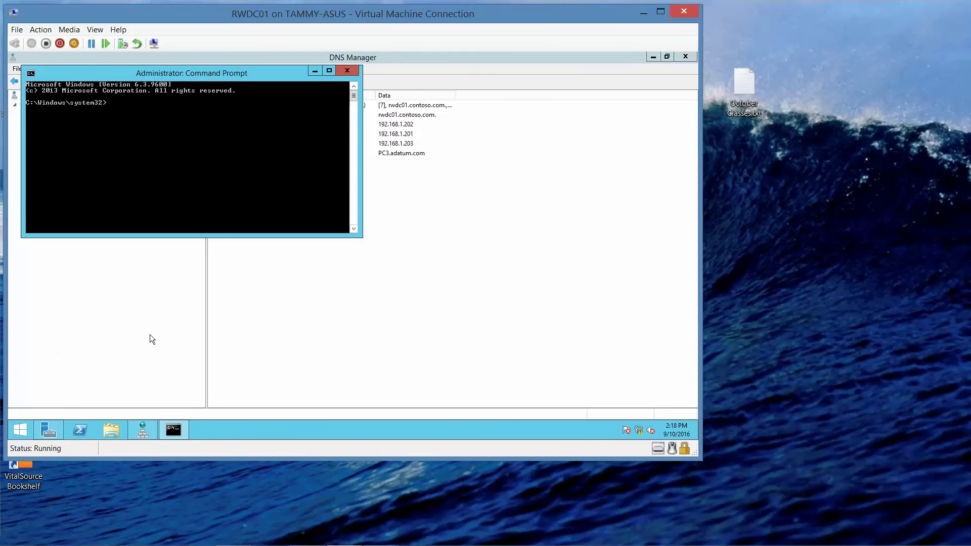
pyautogui.rightClick(156, 75)
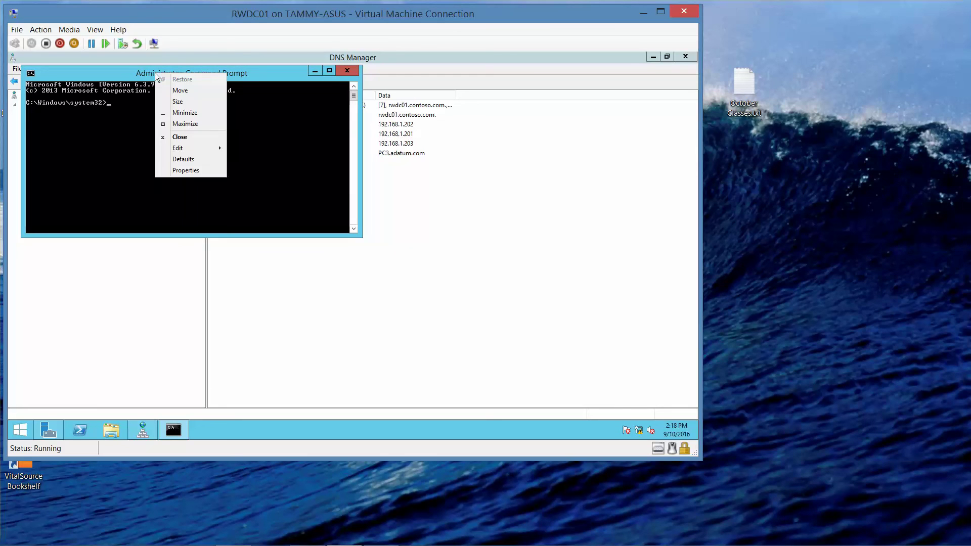
pyautogui.click(184, 171)
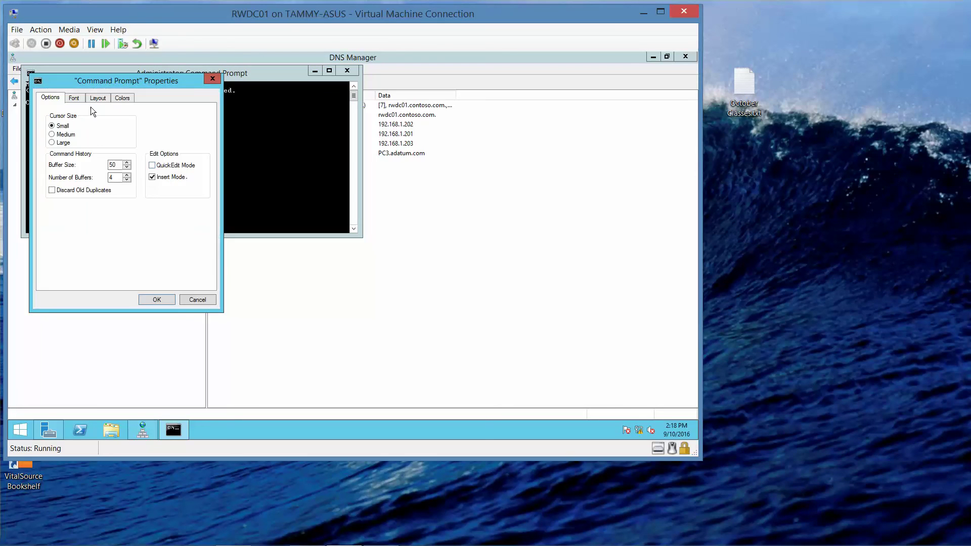
pyautogui.click(75, 99)
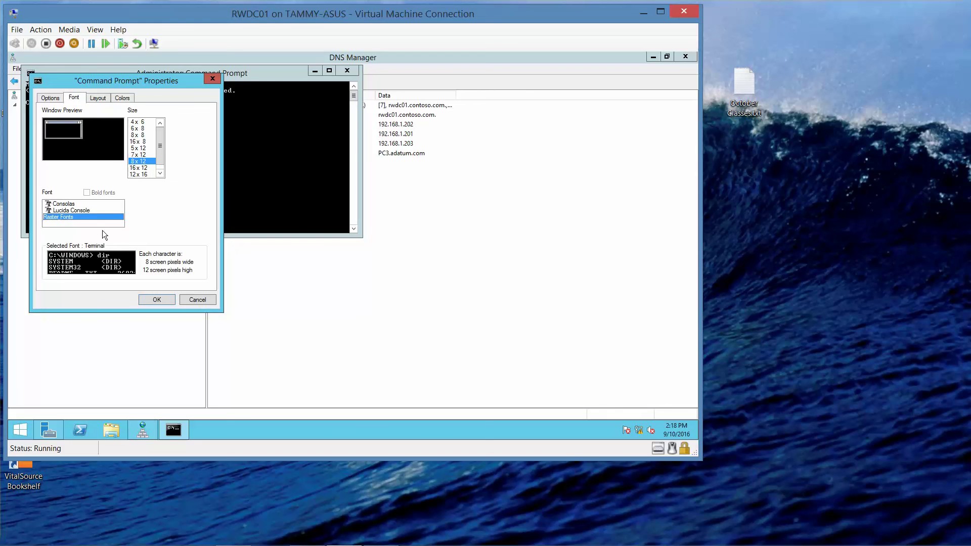
pyautogui.click(76, 204)
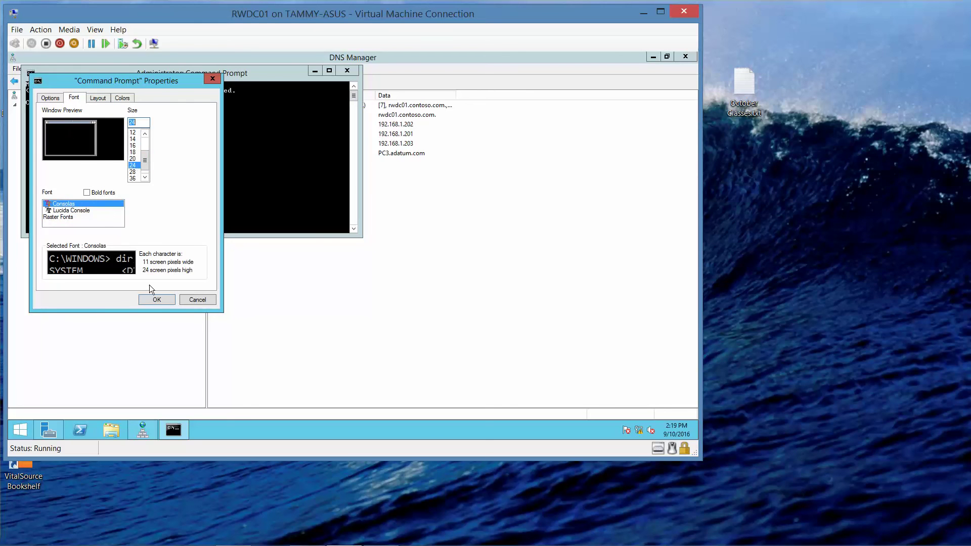
pyautogui.click(156, 299)
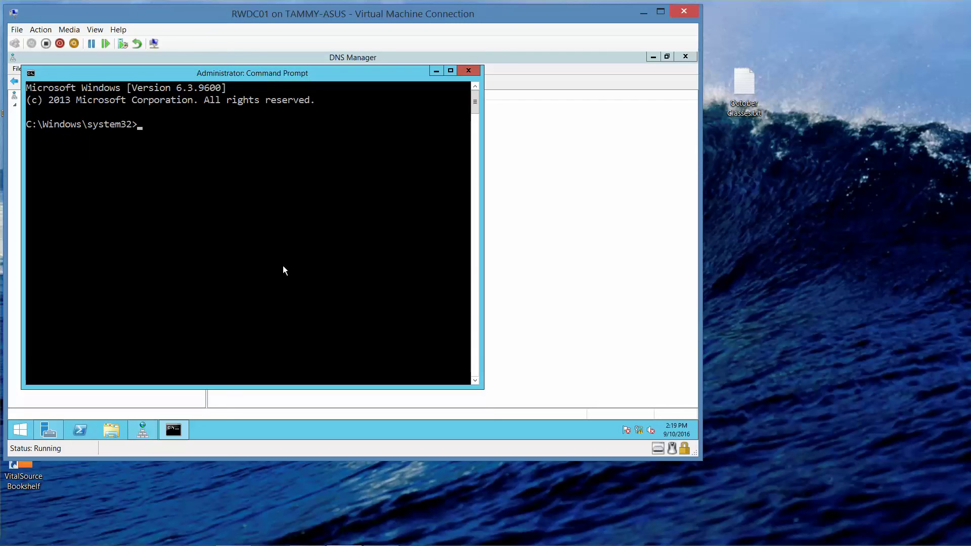
# Run nslookup PC3.adatum.com to test name resolution of the new host record
pyautogui.write('nslookup PC3.adatum')
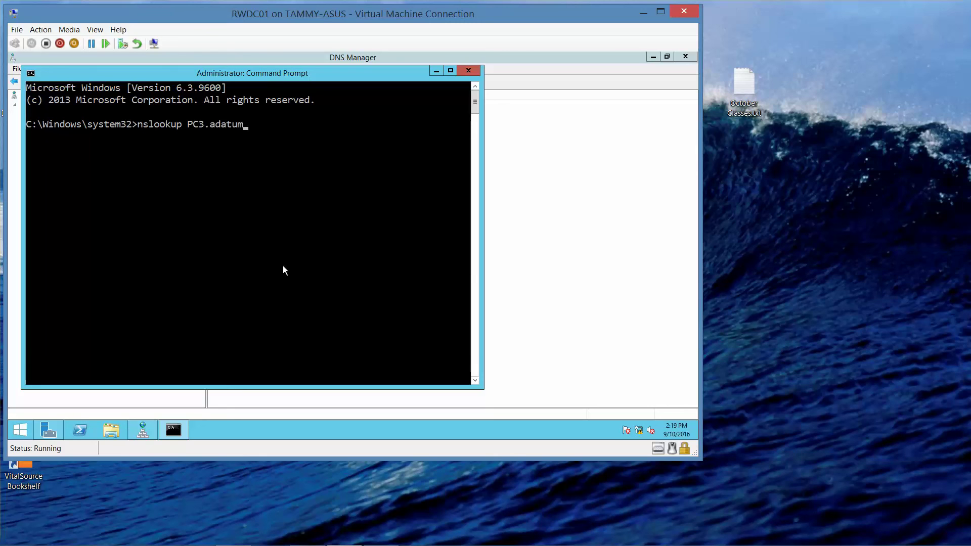
pyautogui.write('.com')
pyautogui.press('Return')
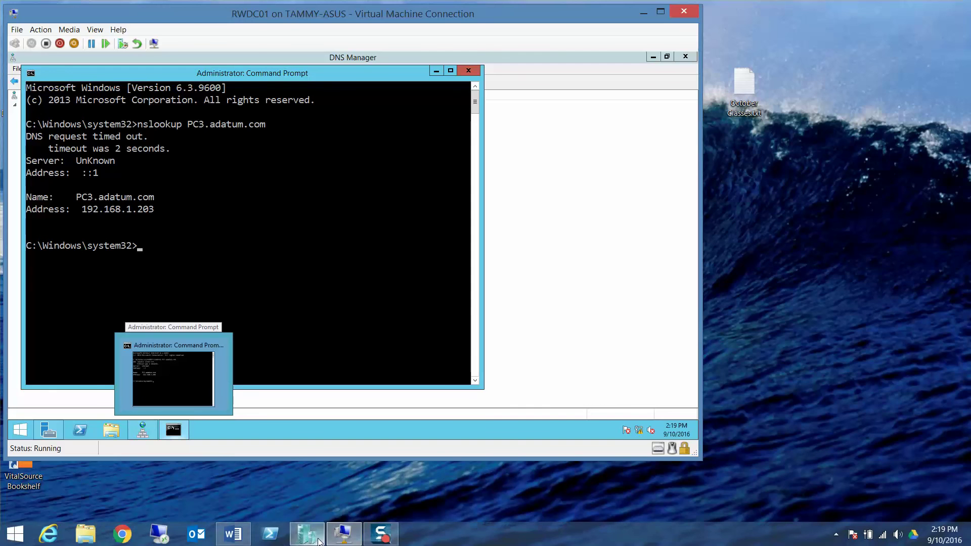
# Check Question 8 in the Word lab document and run nslookup 192.168.1.203 in the RWDC01 Command Prompt to test reverse resolution
pyautogui.click(233, 534)
pyautogui.scroll(-2, 242, 540)
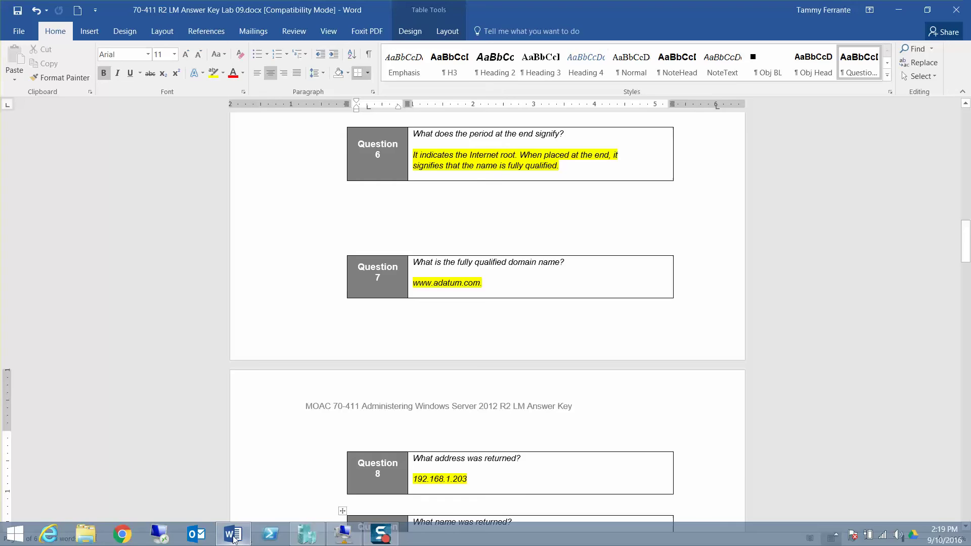
pyautogui.click(343, 534)
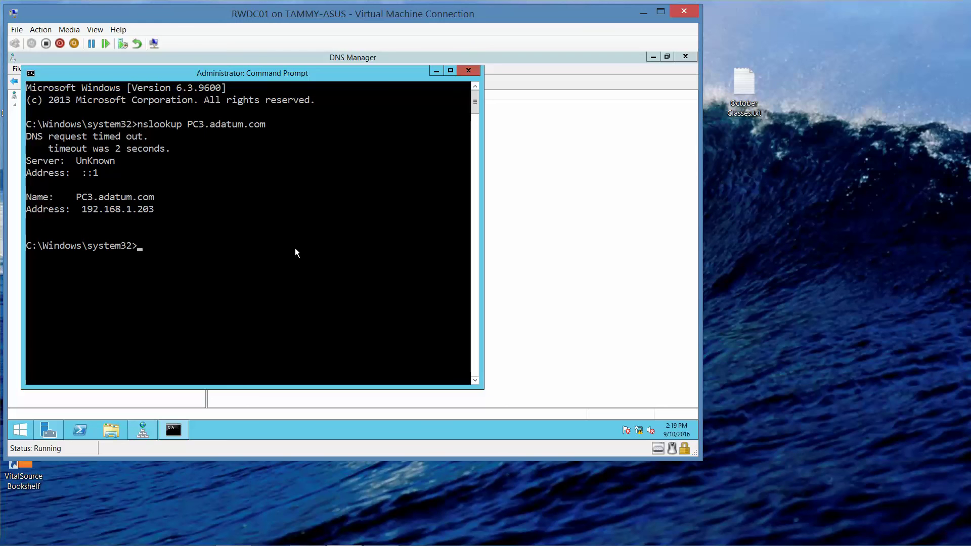
pyautogui.write('nslookup 192.168.1.203')
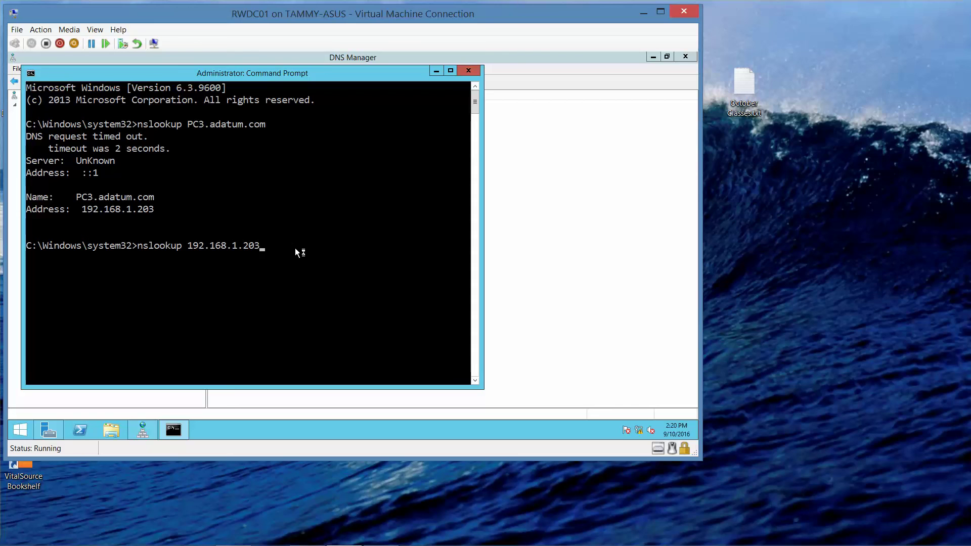
pyautogui.press('Return')
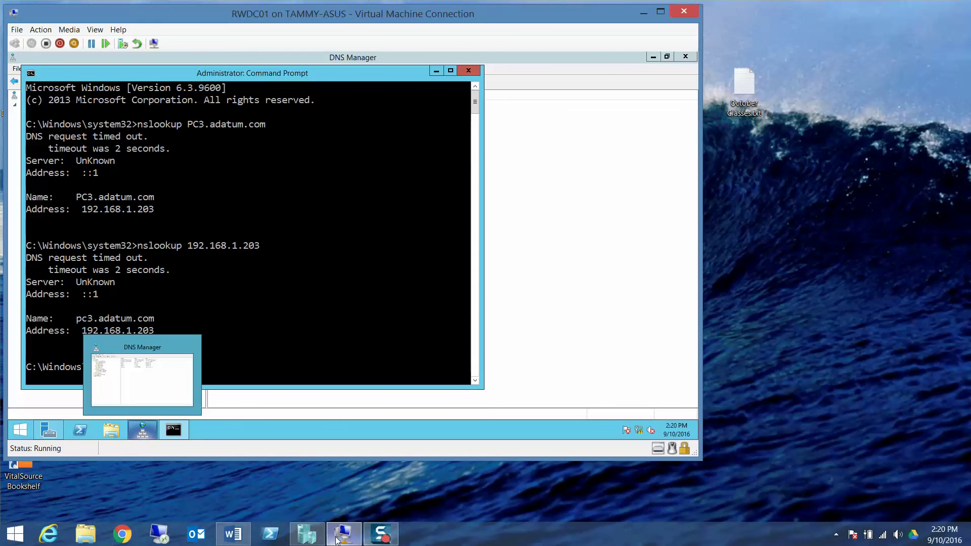
pyautogui.click(233, 535)
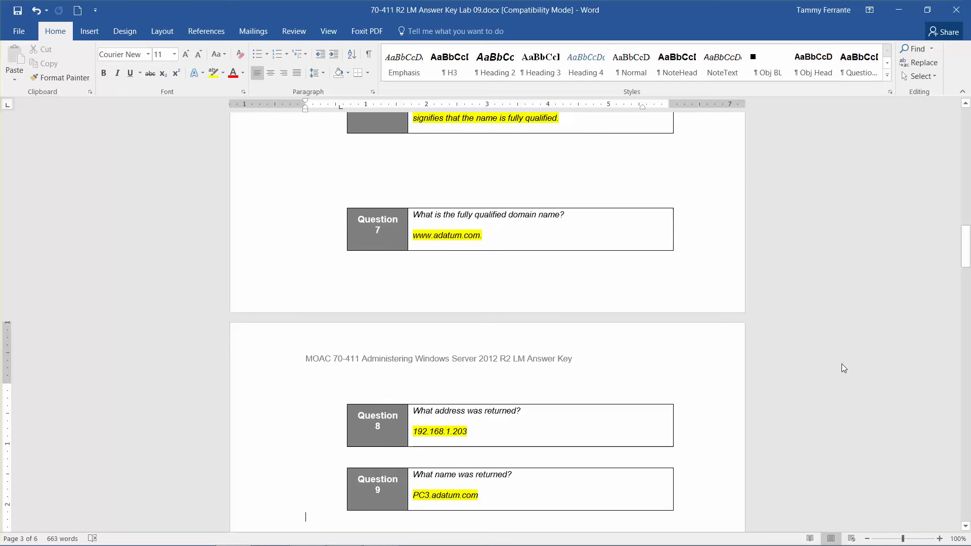
pyautogui.click(899, 10)
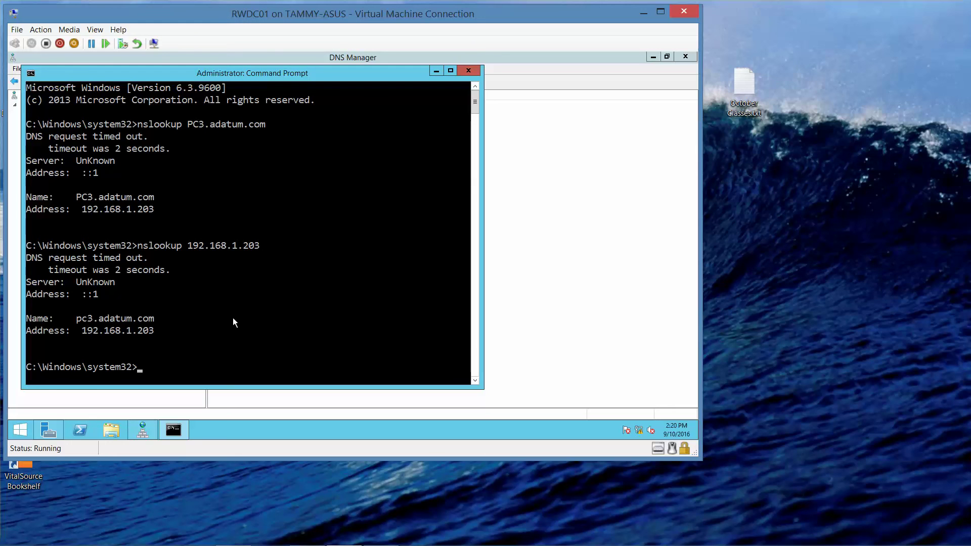
pyautogui.write('nslookup www.adatum.com')
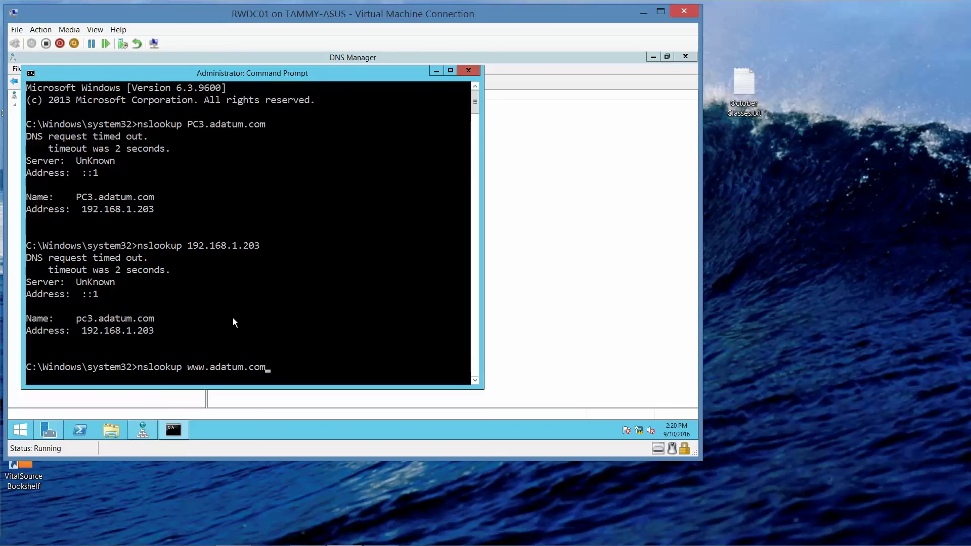
pyautogui.press('Return')
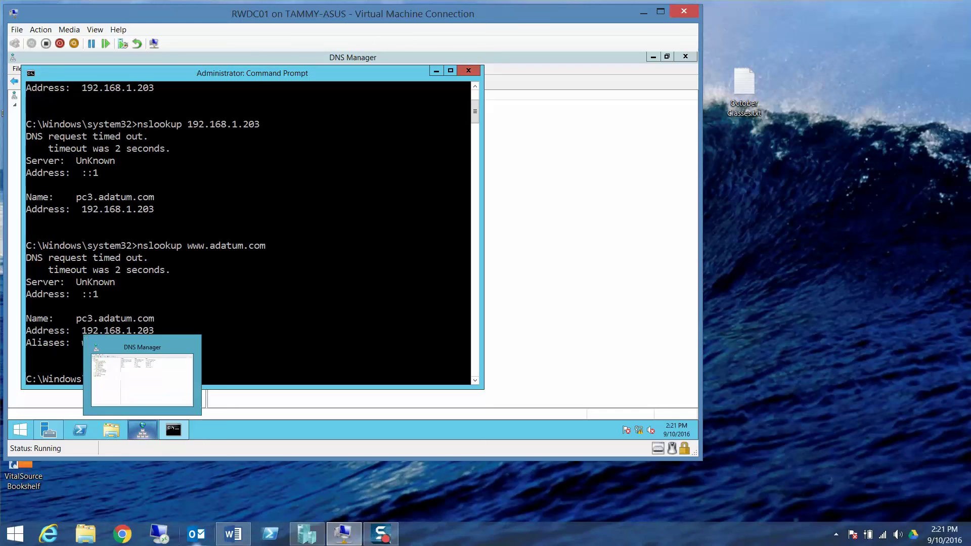
# Review Question 10 in the Word lab document, about the name and IP address returned, and return to RWDC01
pyautogui.click(232, 534)
pyautogui.press('Down')
pyautogui.press('Down')
pyautogui.press('Down')
pyautogui.press('Down')
pyautogui.press('Down')
pyautogui.press('Down')
pyautogui.press('Down')
pyautogui.press('Down')
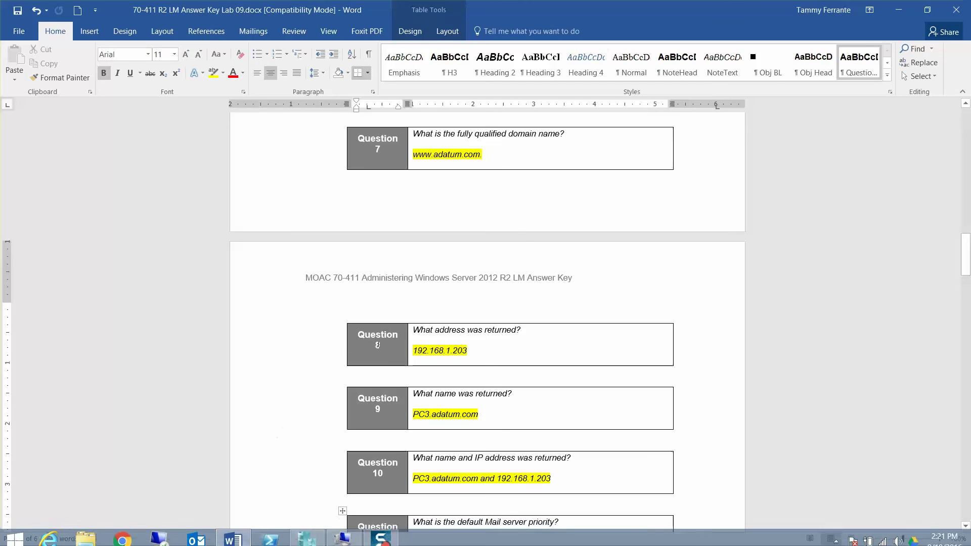
pyautogui.click(896, 9)
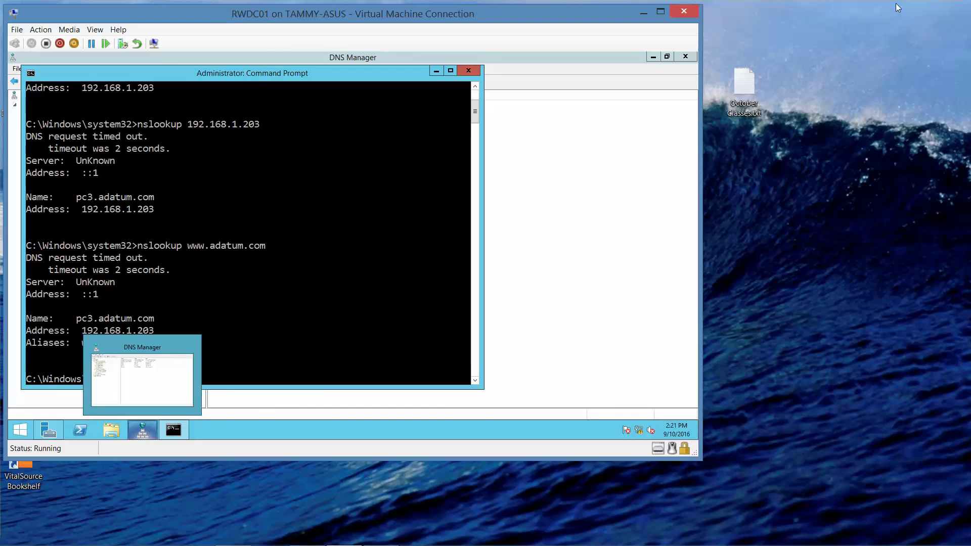
# Create a mail exchanger (MX) record PC2 in adatum.com with mail server adatum.com and default priority, checking Question 11 in Word before confirming
pyautogui.click(436, 71)
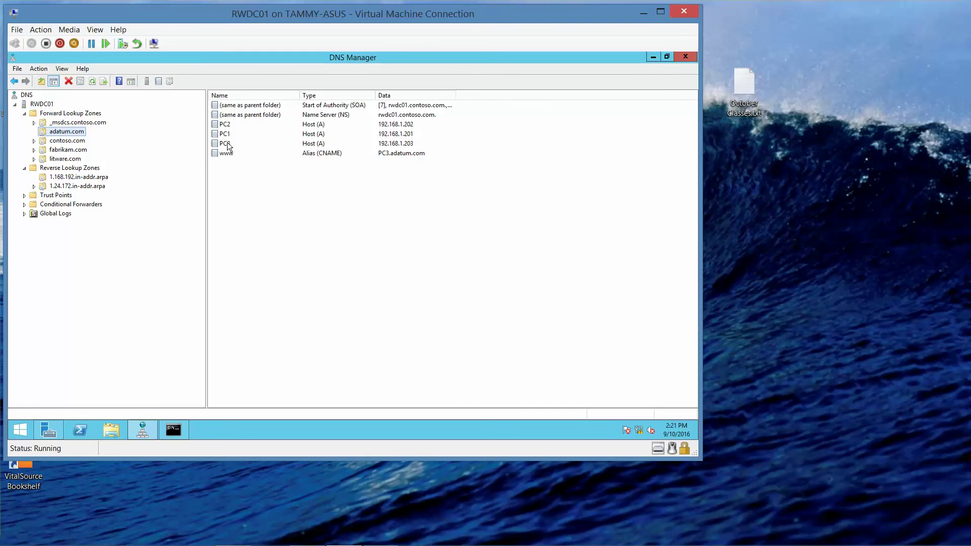
pyautogui.rightClick(69, 136)
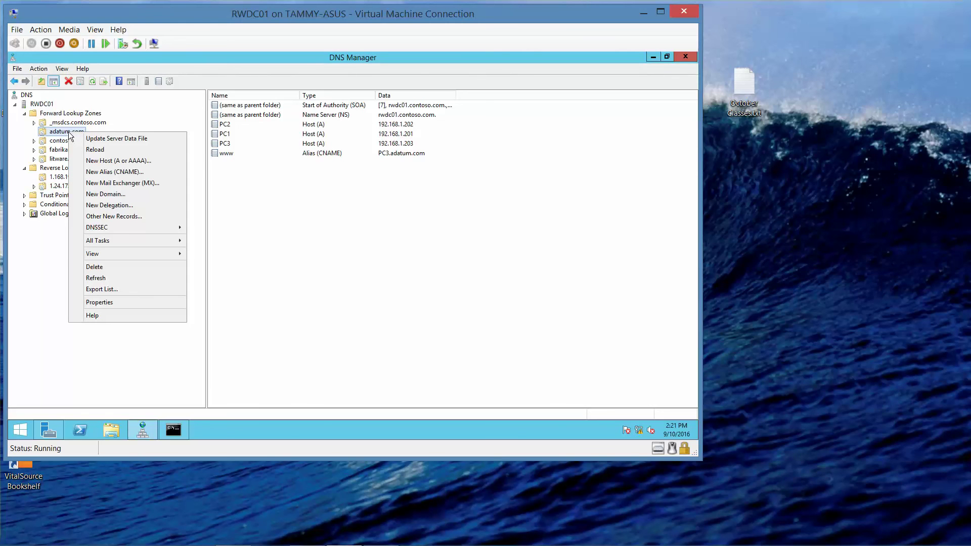
pyautogui.click(117, 183)
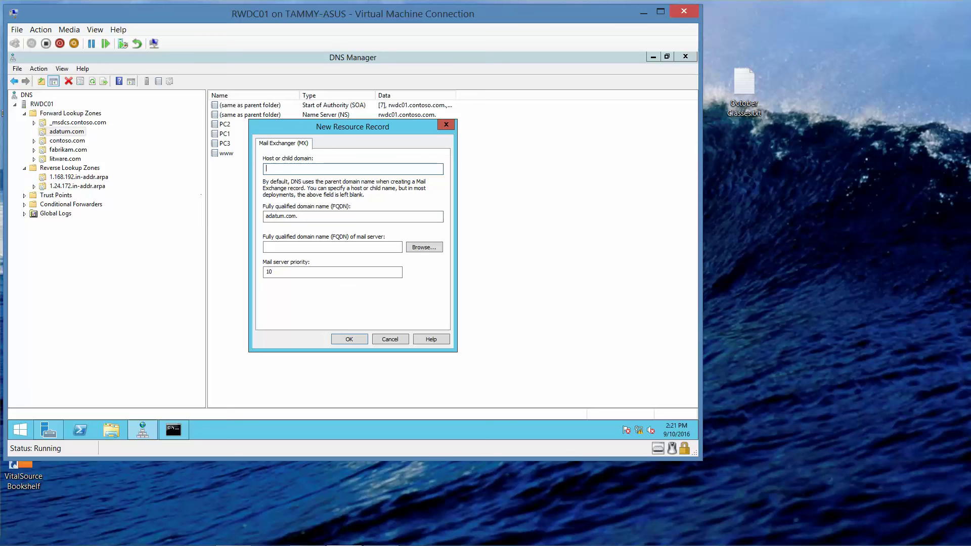
pyautogui.write('a')
pyautogui.press('BackSpace')
pyautogui.write('PC2')
pyautogui.click(287, 250)
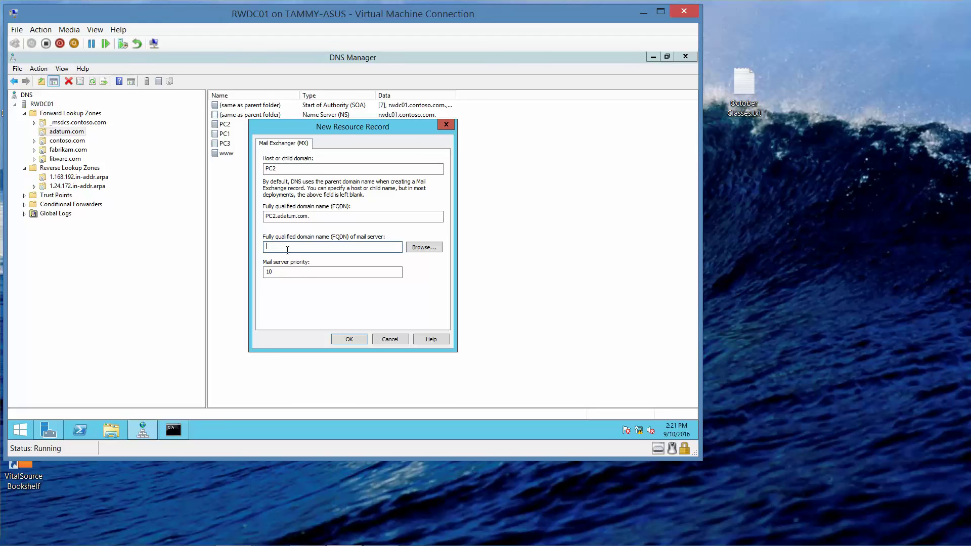
pyautogui.write('adatum.com')
pyautogui.click(234, 534)
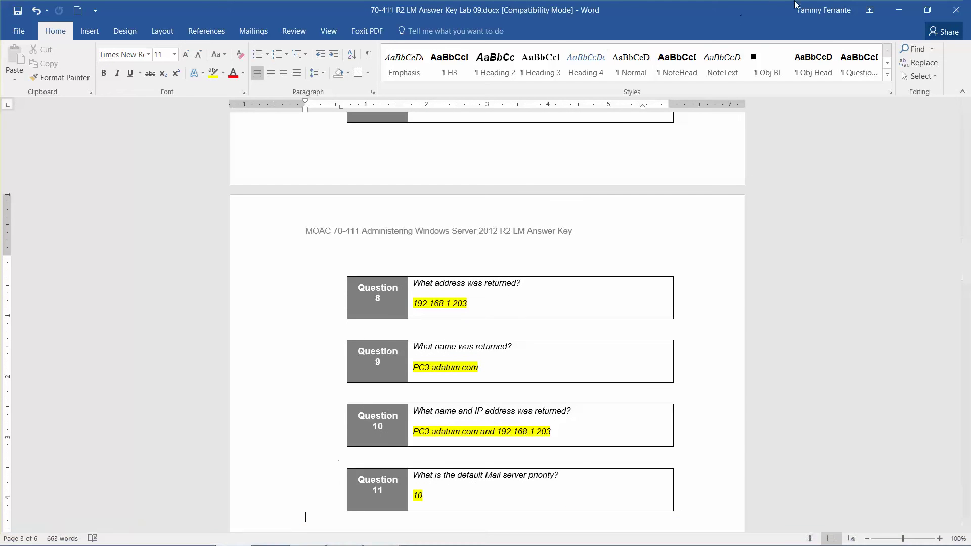
pyautogui.click(898, 10)
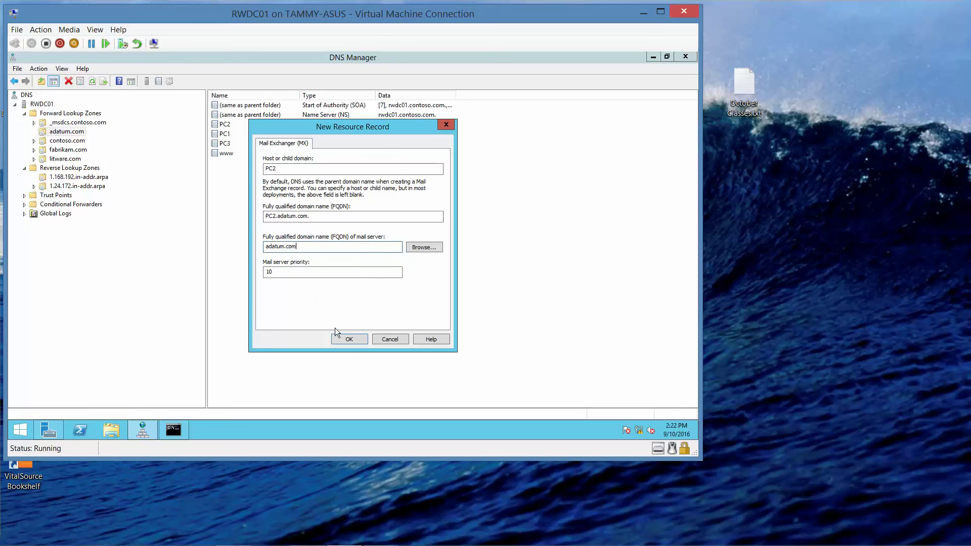
pyautogui.click(350, 339)
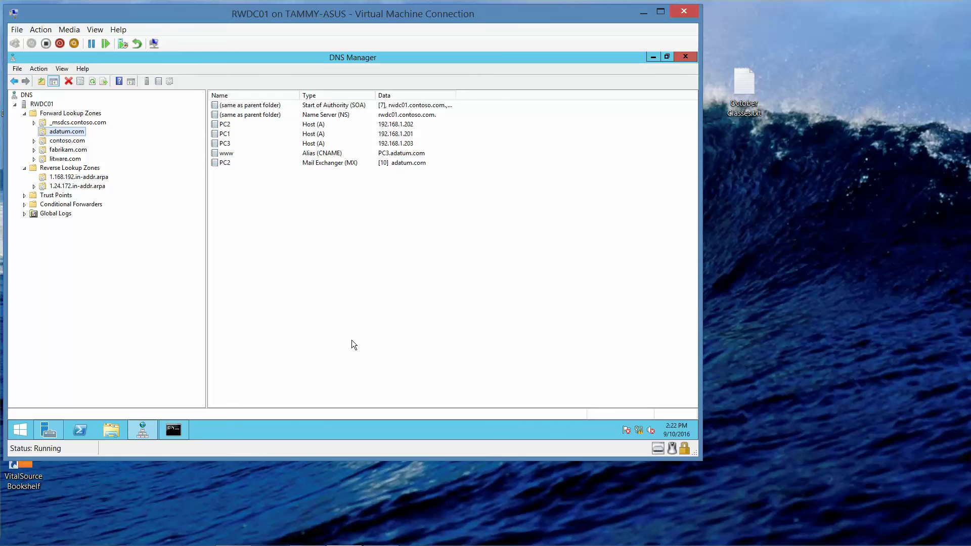
# Examine the fields in the PC1 host record's properties in adatum.com and compare them with Question 12 in the Word lab document
pyautogui.click(226, 126)
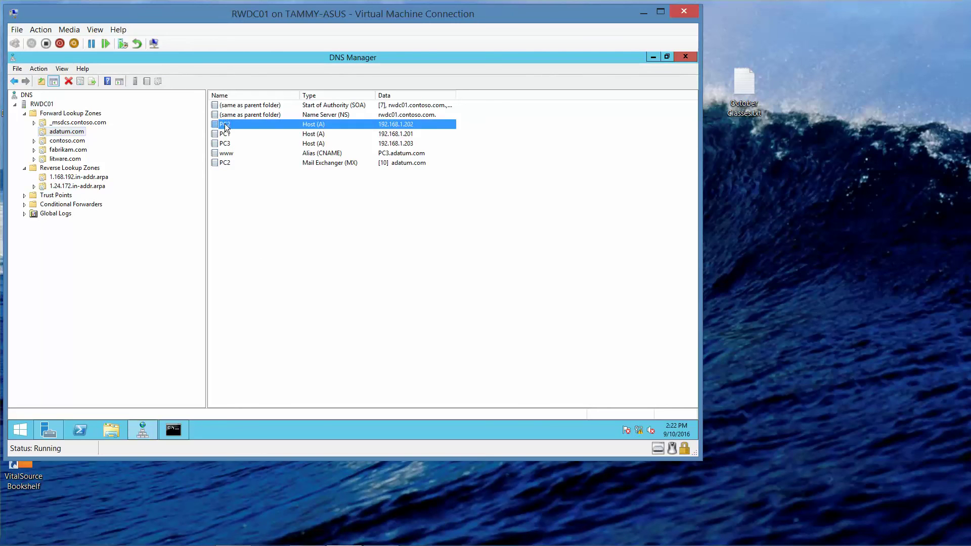
pyautogui.rightClick(226, 126)
pyautogui.click(221, 136)
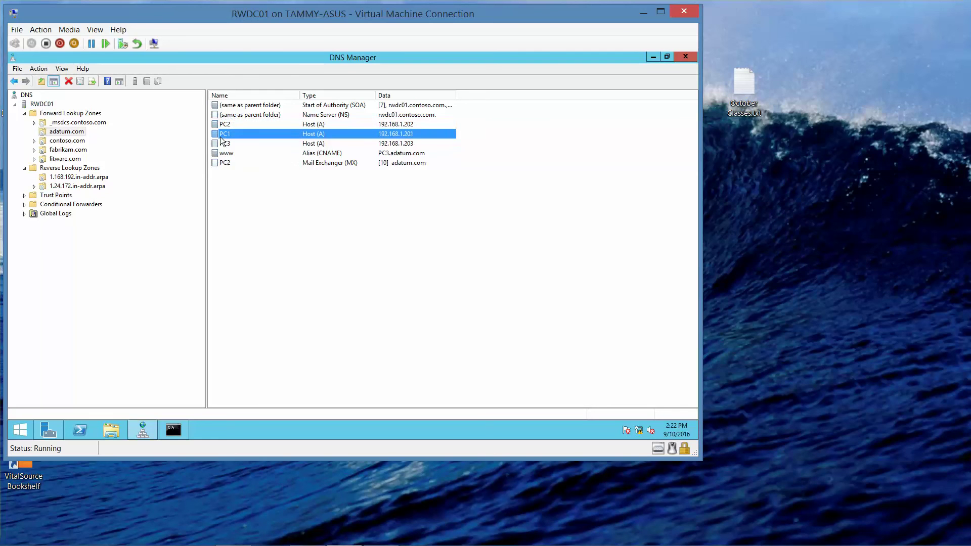
pyautogui.rightClick(226, 140)
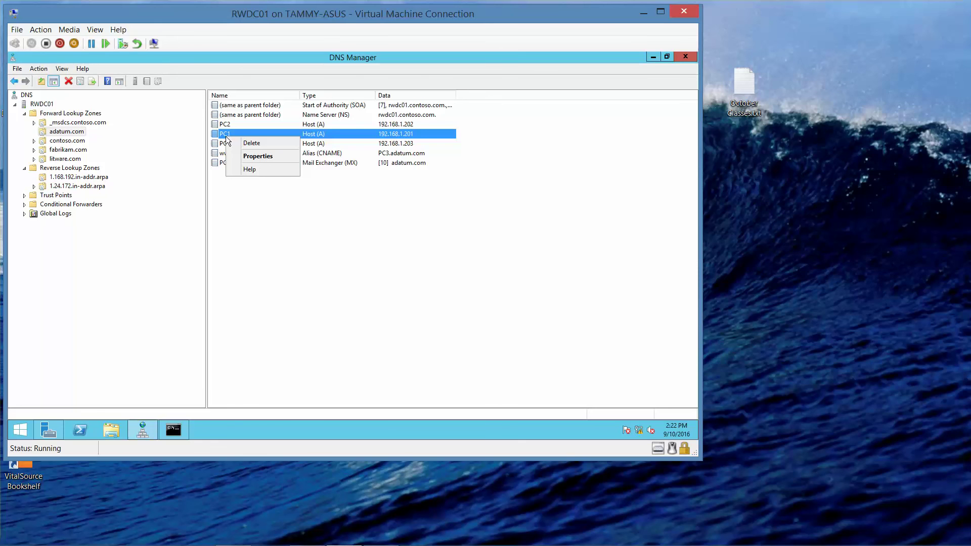
pyautogui.click(247, 157)
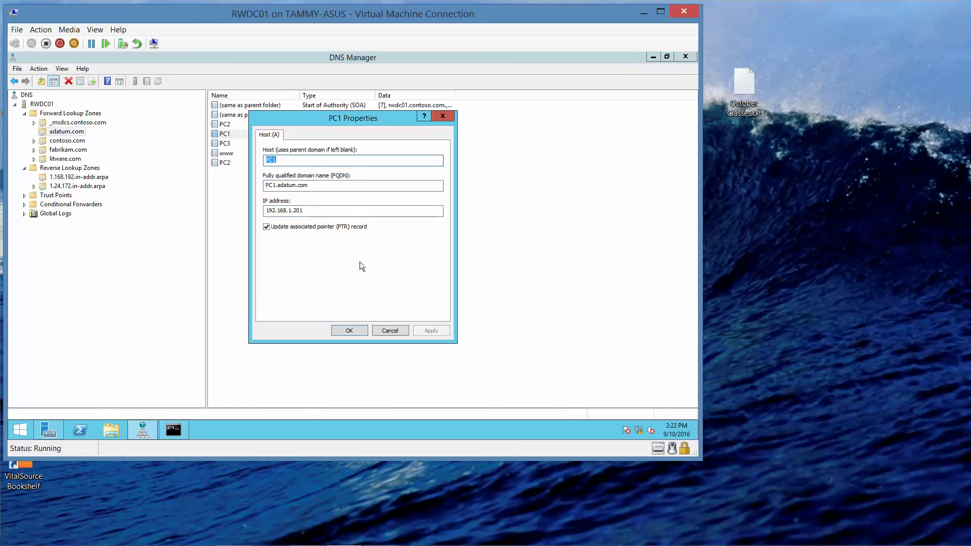
pyautogui.click(348, 330)
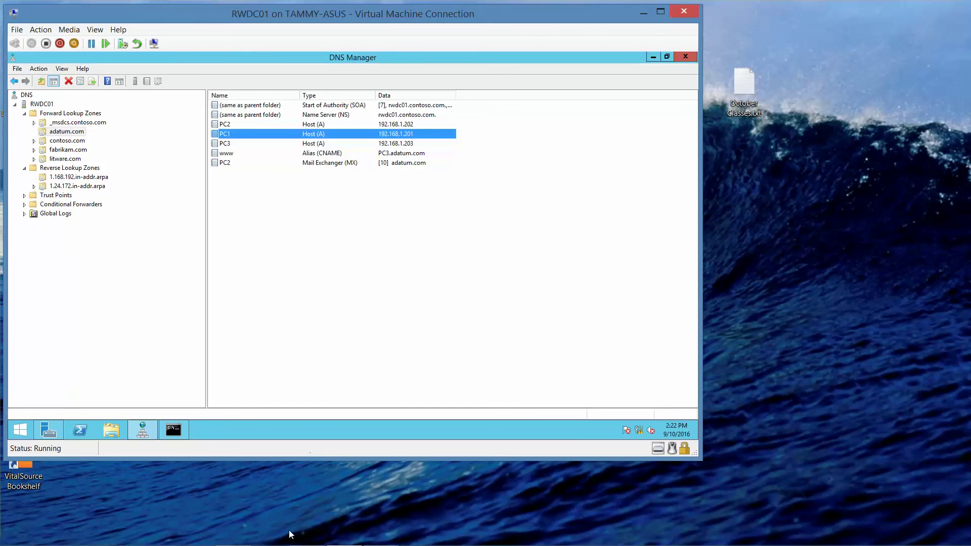
pyautogui.click(236, 535)
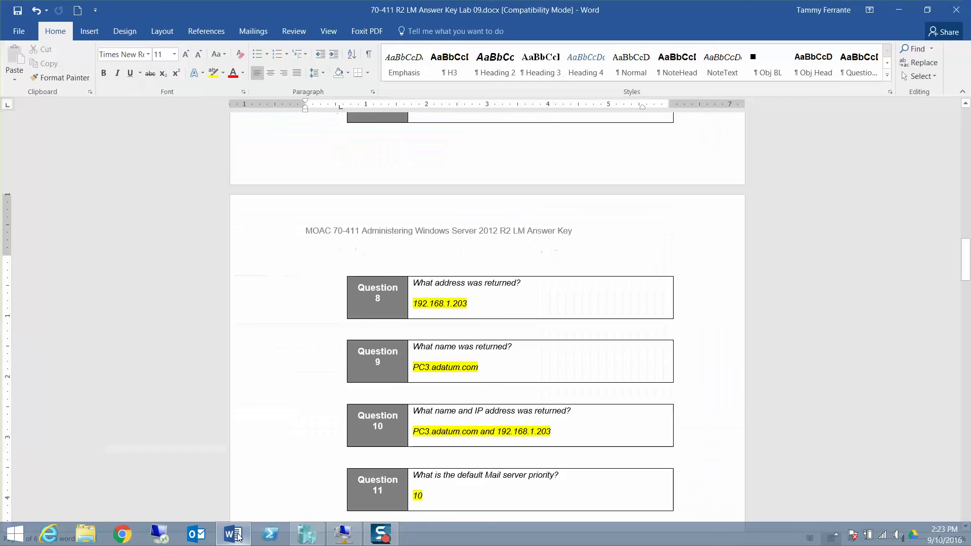
pyautogui.scroll(-3, 238, 536)
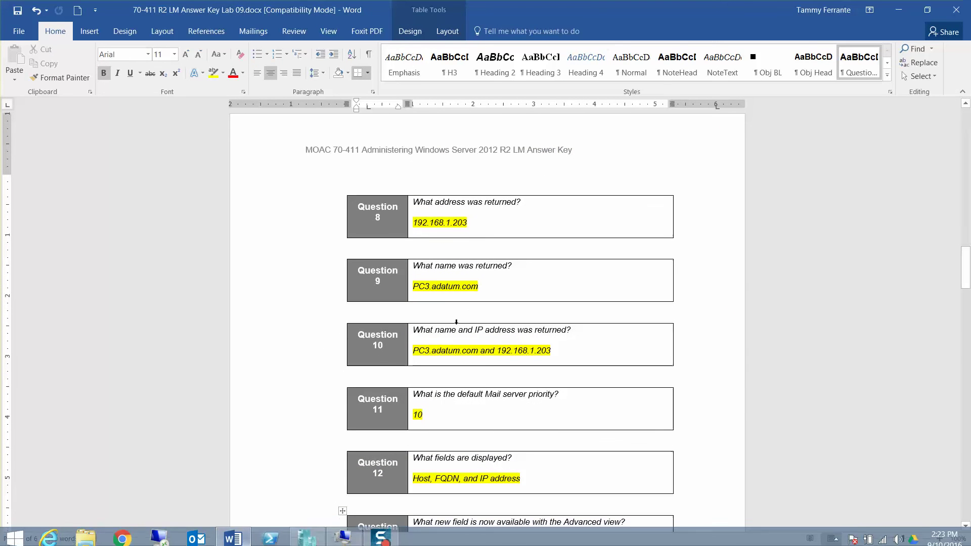
pyautogui.click(898, 9)
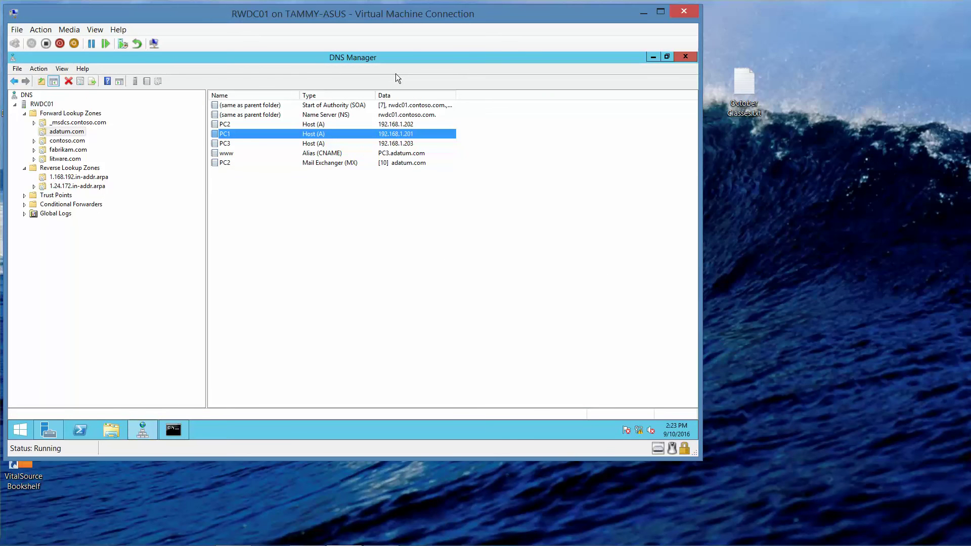
# Enable the Advanced view in DNS Manager and reopen the PC1 record's properties, checking Question 13 in the Word lab document
pyautogui.click(63, 72)
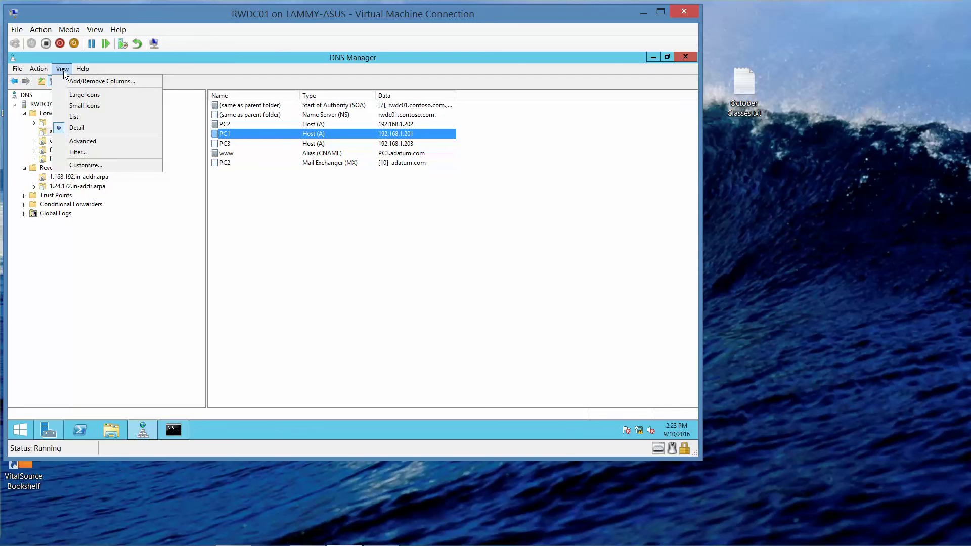
pyautogui.click(82, 141)
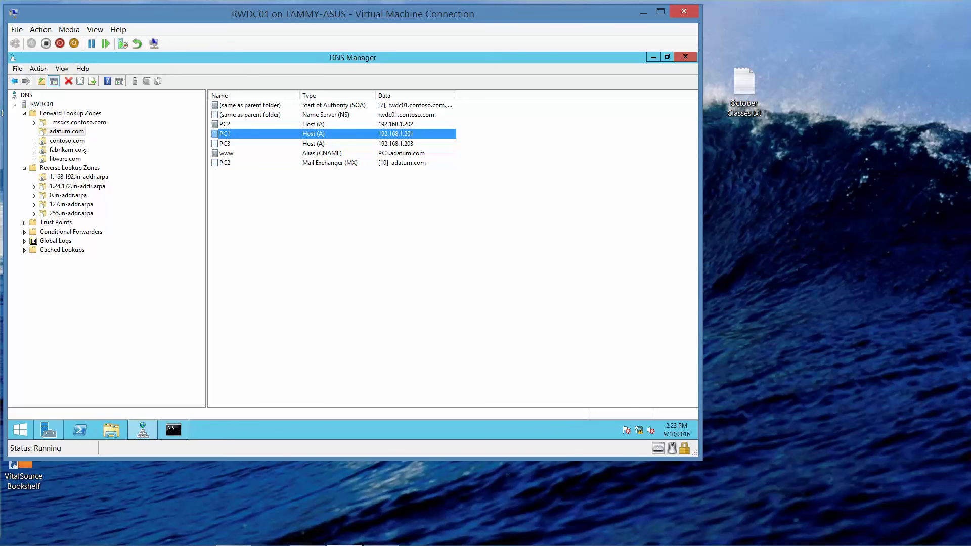
pyautogui.rightClick(239, 138)
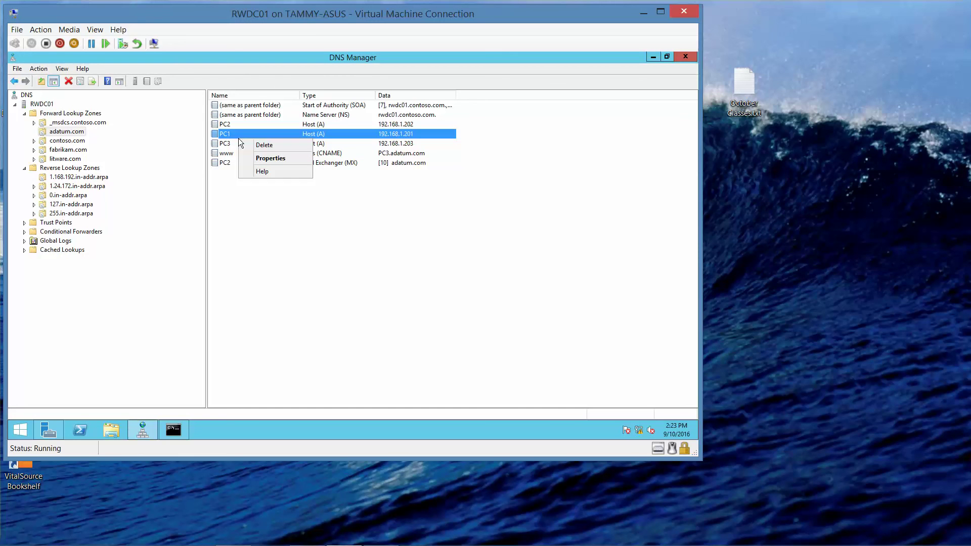
pyautogui.click(258, 159)
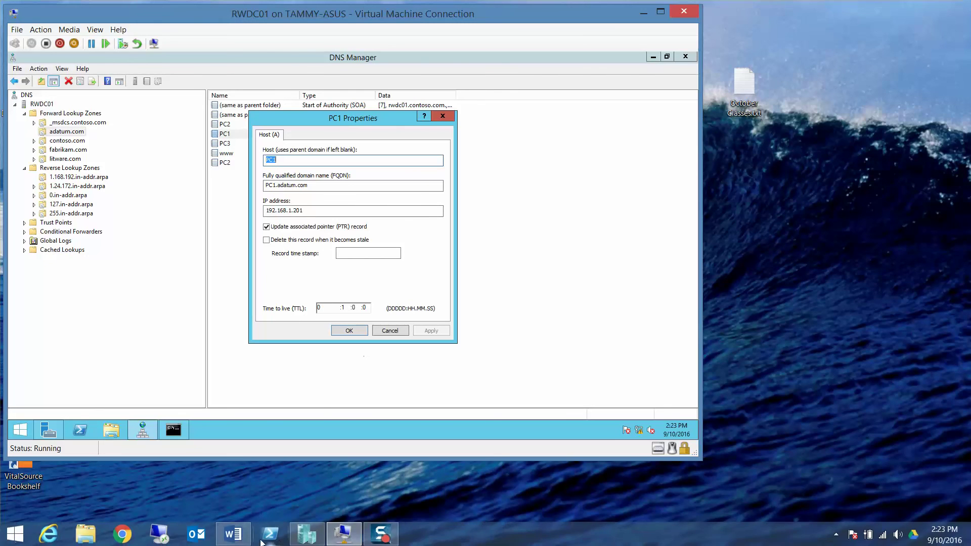
pyautogui.click(242, 541)
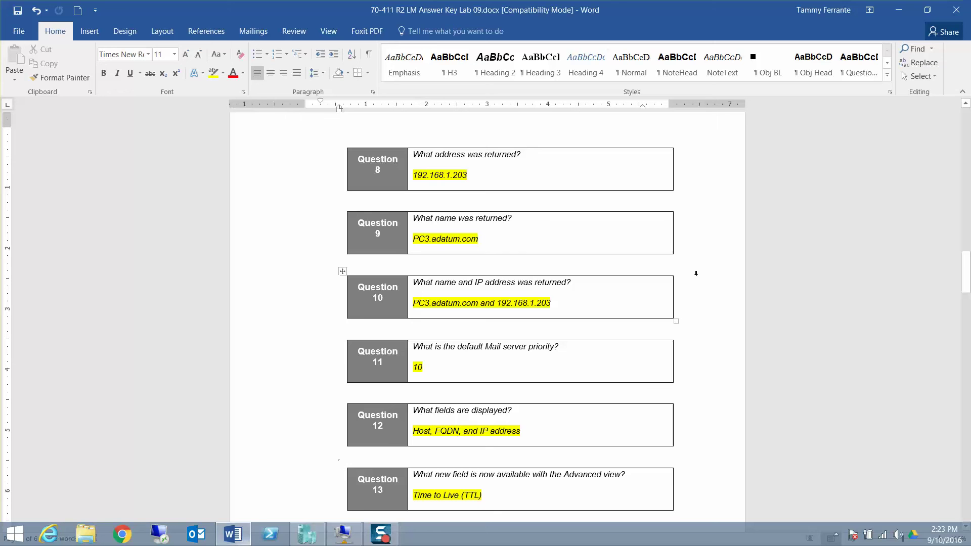
pyautogui.hotkey('alt', 'Tab')
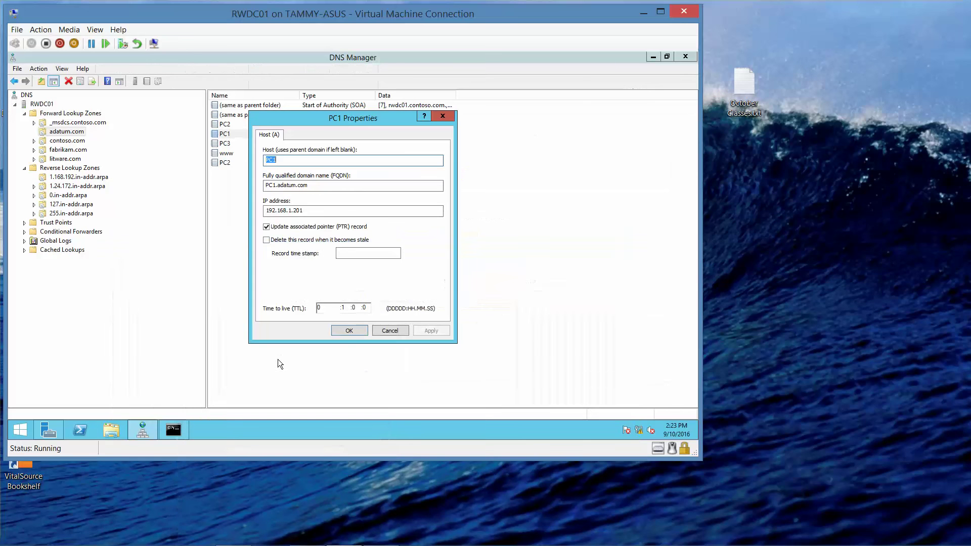
# Set the PC1 host record's Time to live (TTL) to 0 hours and 15 minutes and save the record
pyautogui.click(345, 307)
pyautogui.press('BackSpace')
pyautogui.write('0 :')
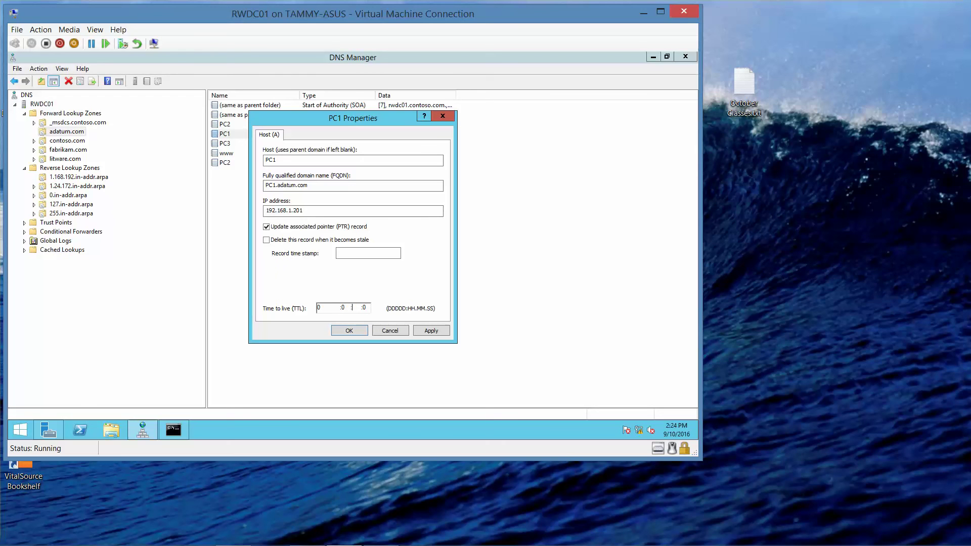
pyautogui.write('15')
pyautogui.click(349, 330)
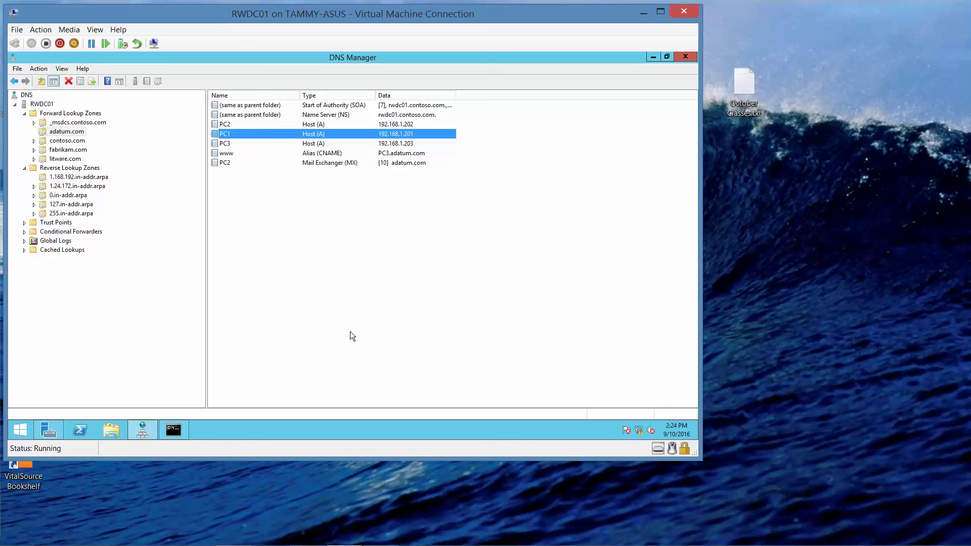
pyautogui.moveTo(342, 544)
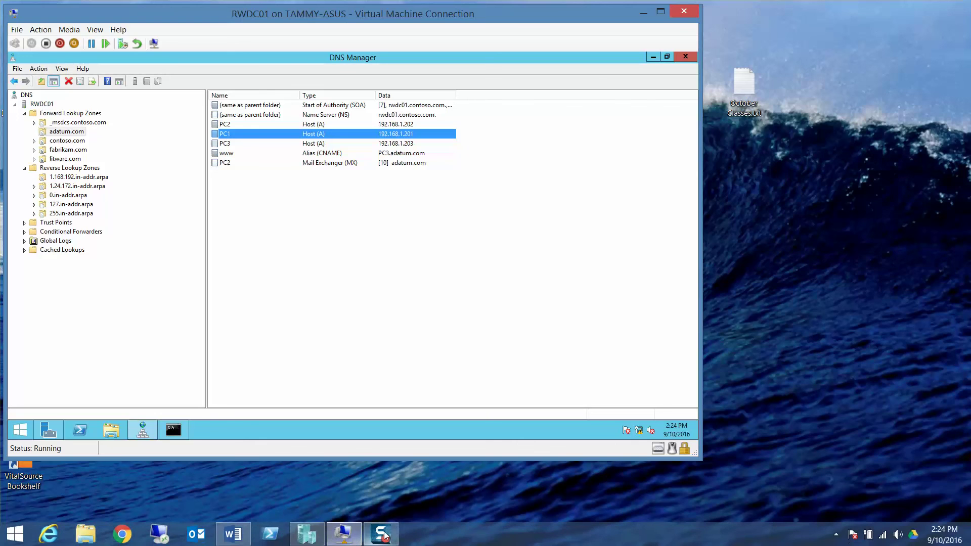